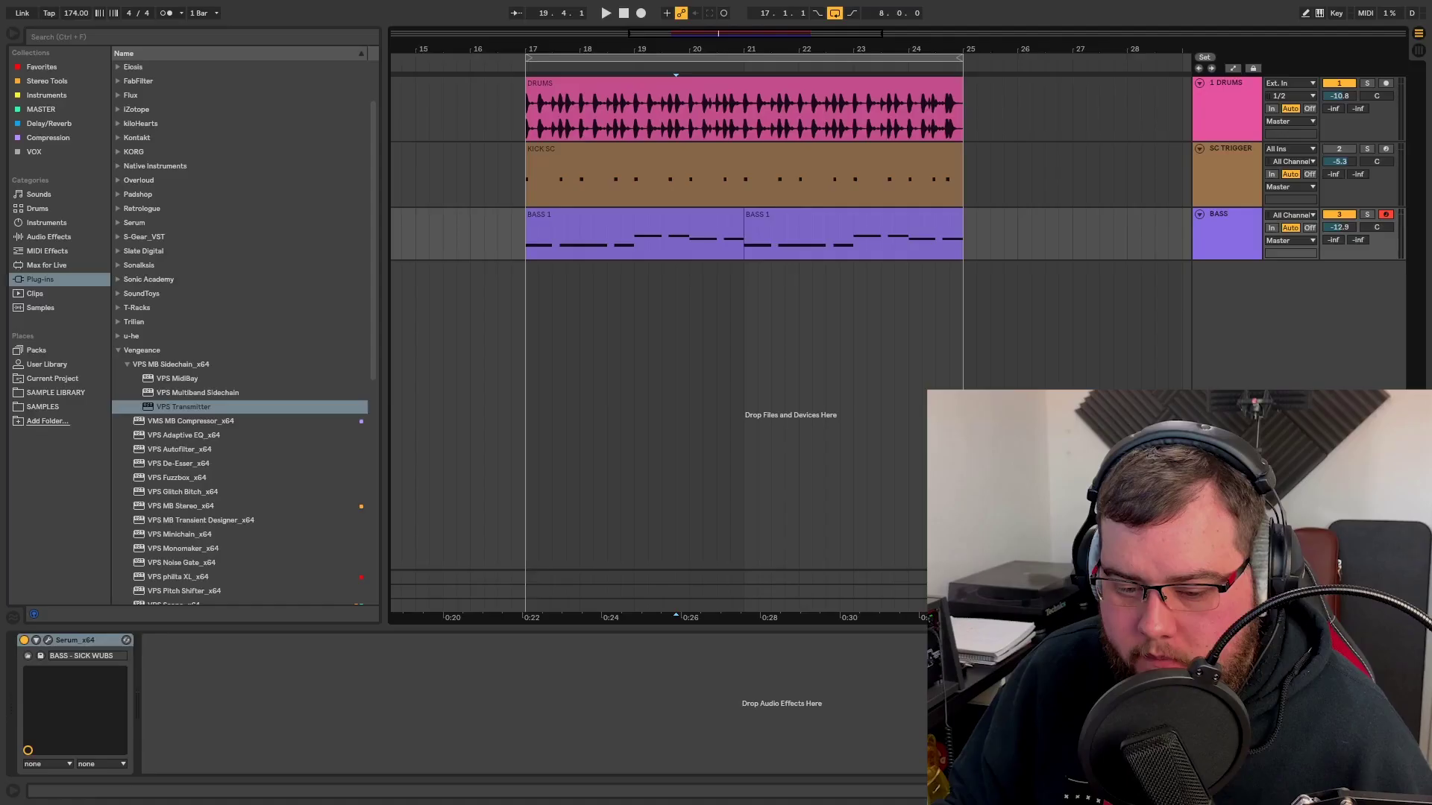
Step: Play back the loop from the first BASS 1 clip and show the BASS track's devices
{"action": "left_click", "coordinate": [595, 257]}
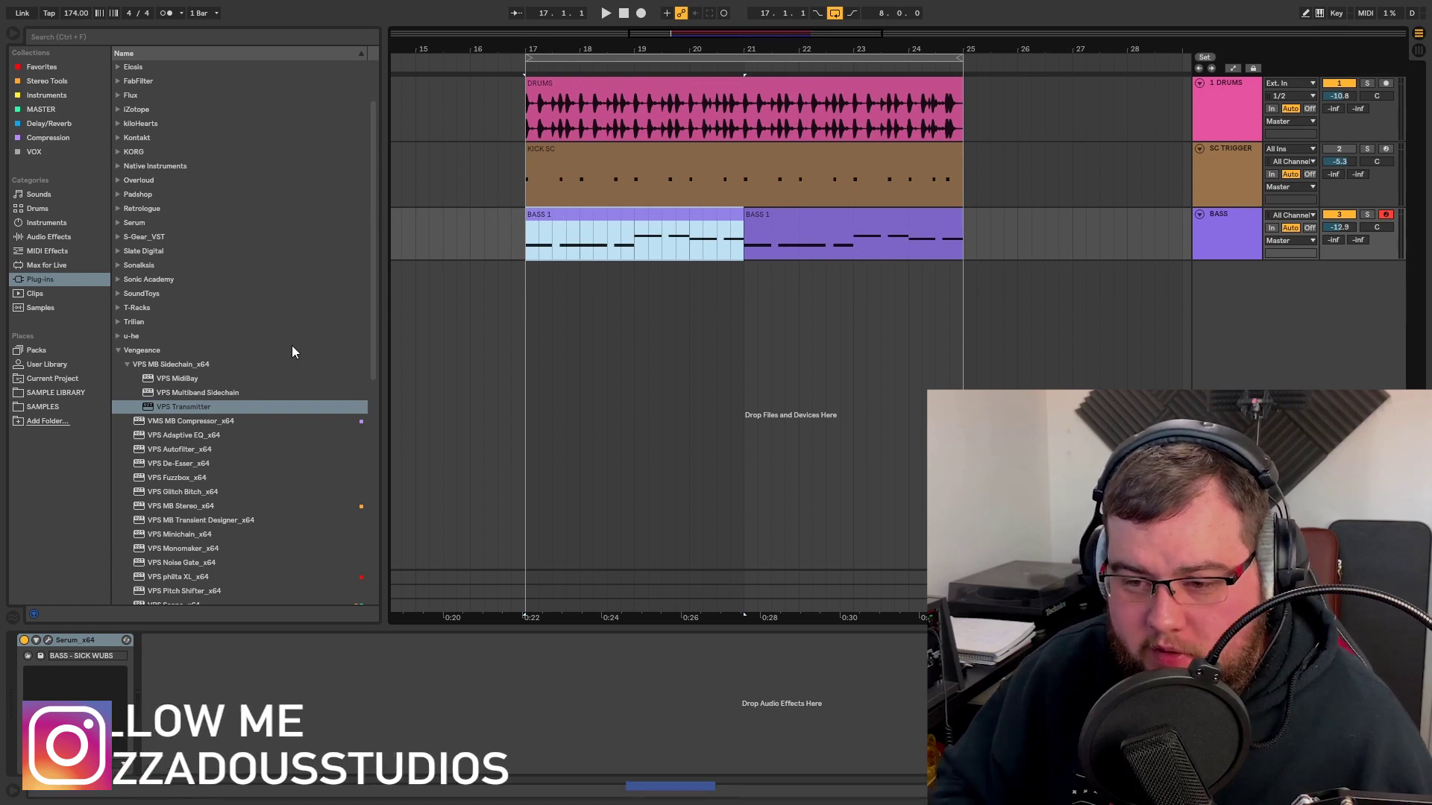
{"action": "key", "text": "space"}
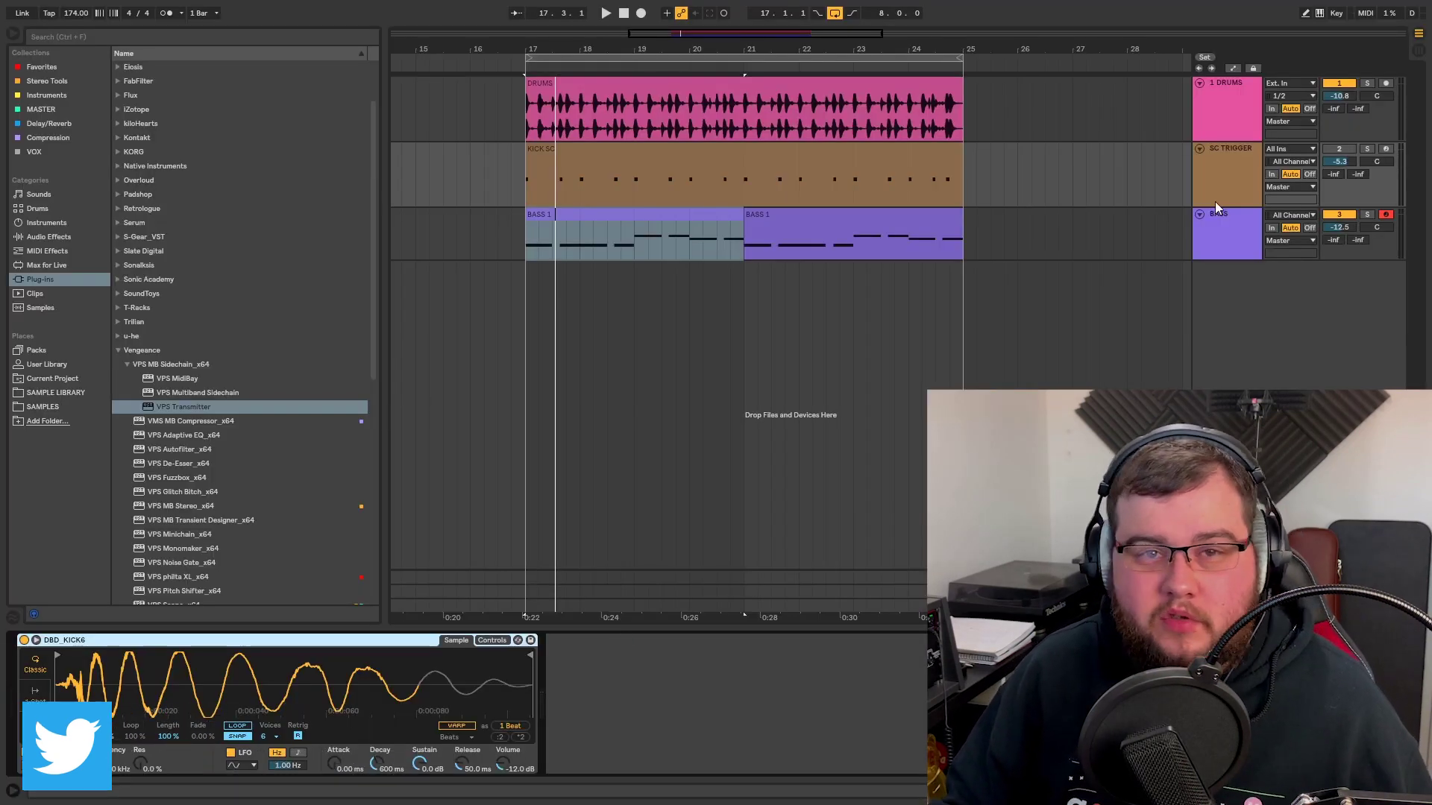
{"action": "left_click", "coordinate": [1220, 221]}
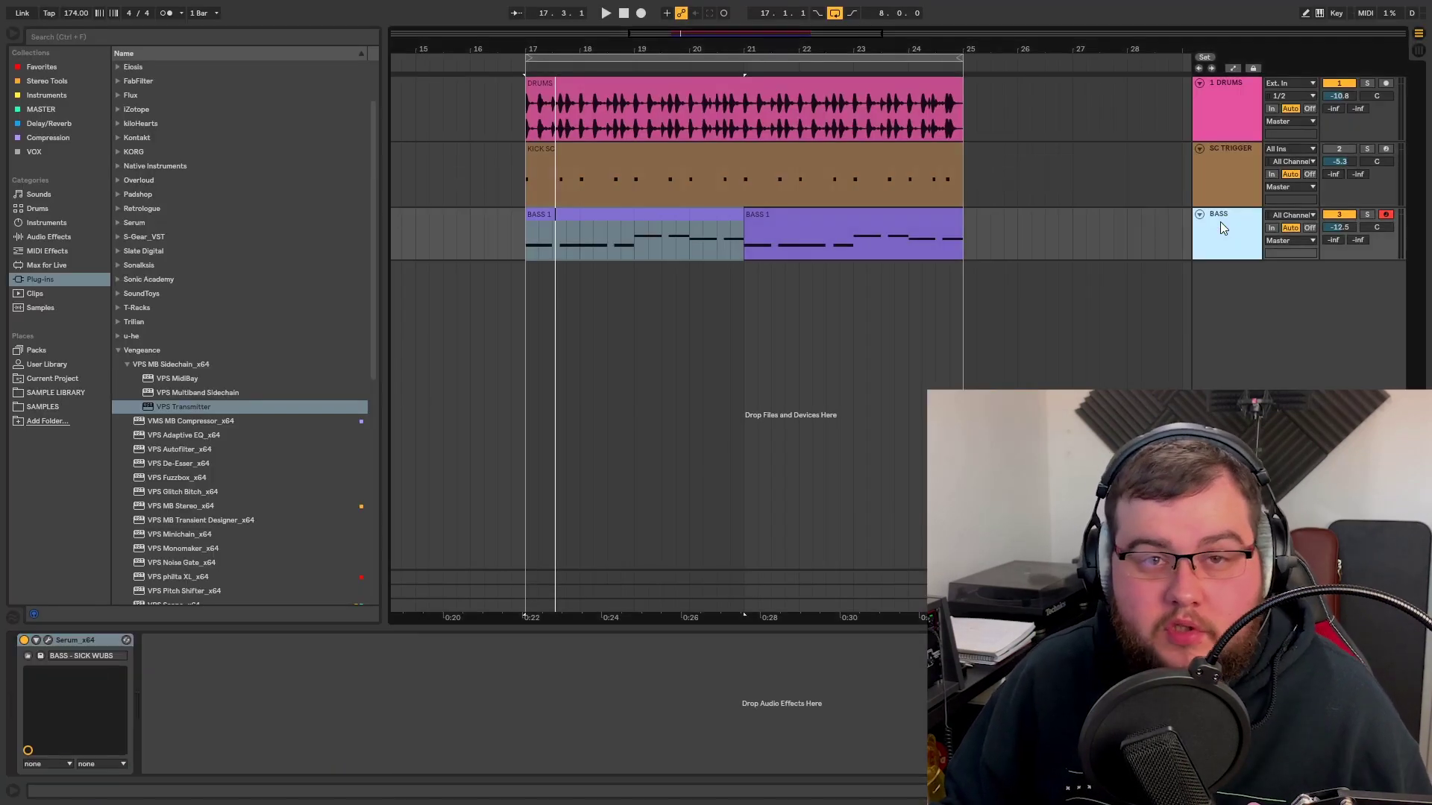
Step: Load VPS Transmitter on the SC TRIGGER track and VPS Multiband Sidechain on the BASS track
{"action": "left_click", "coordinate": [1221, 171]}
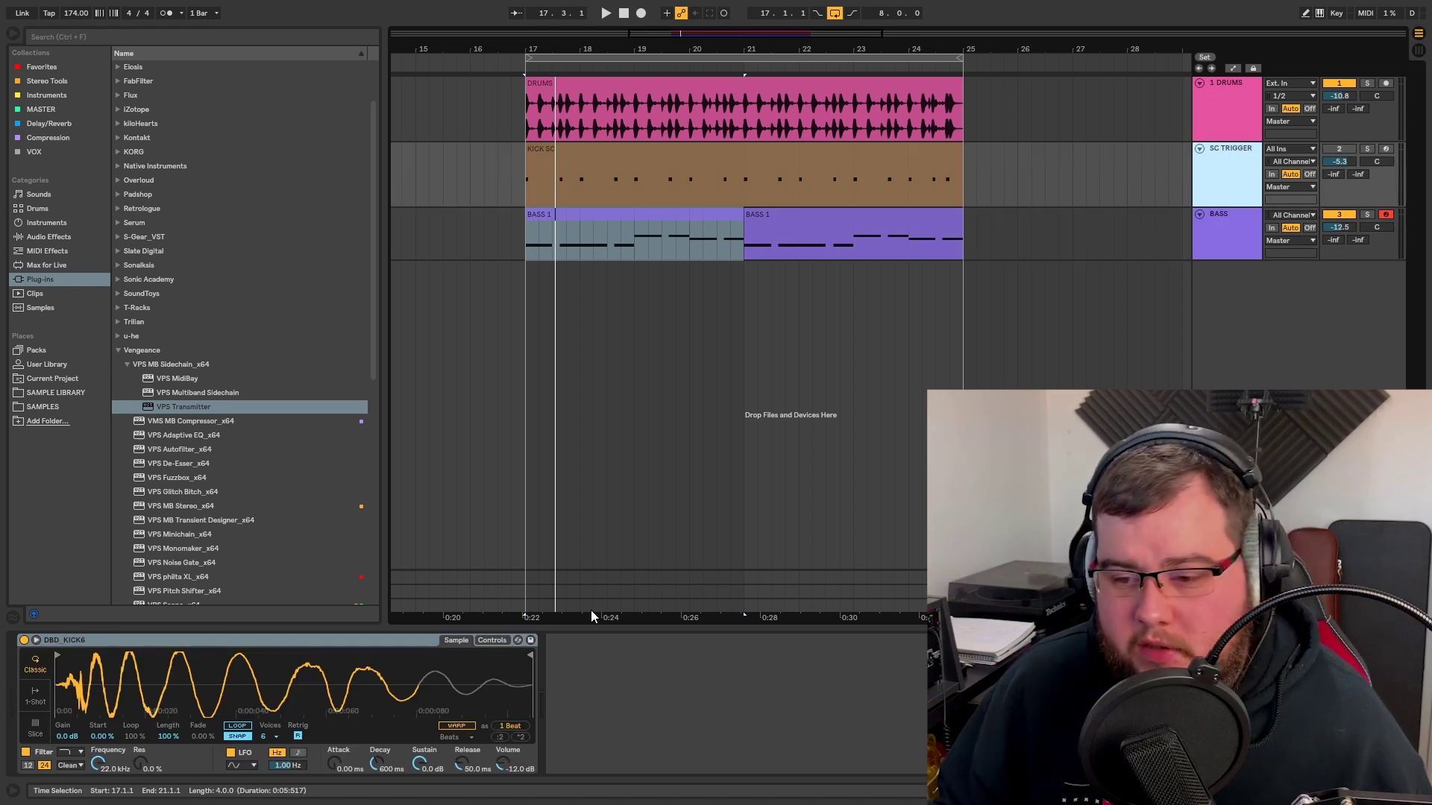
{"action": "left_click_drag", "start_coordinate": [152, 407], "coordinate": [210, 437]}
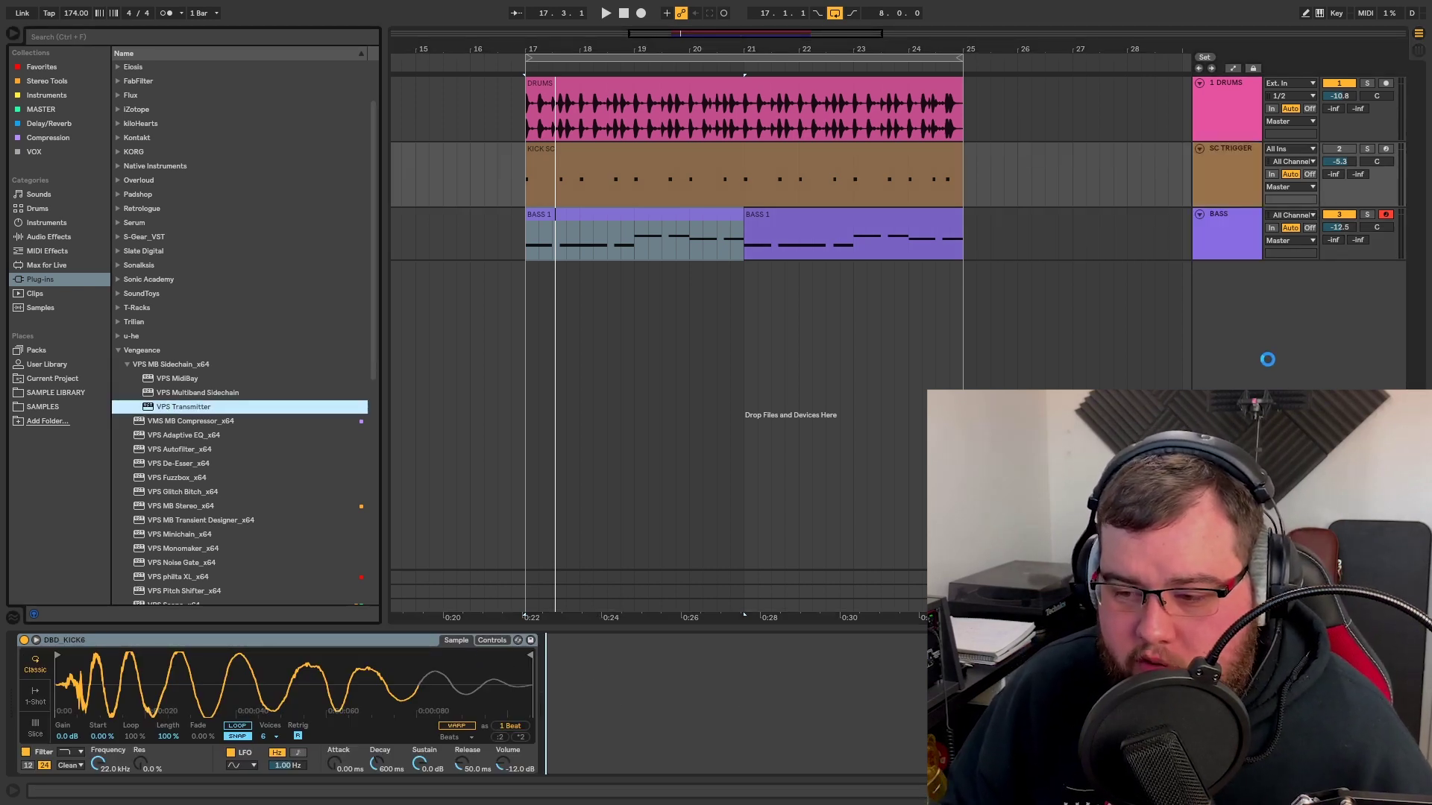
{"action": "left_click", "coordinate": [972, 140]}
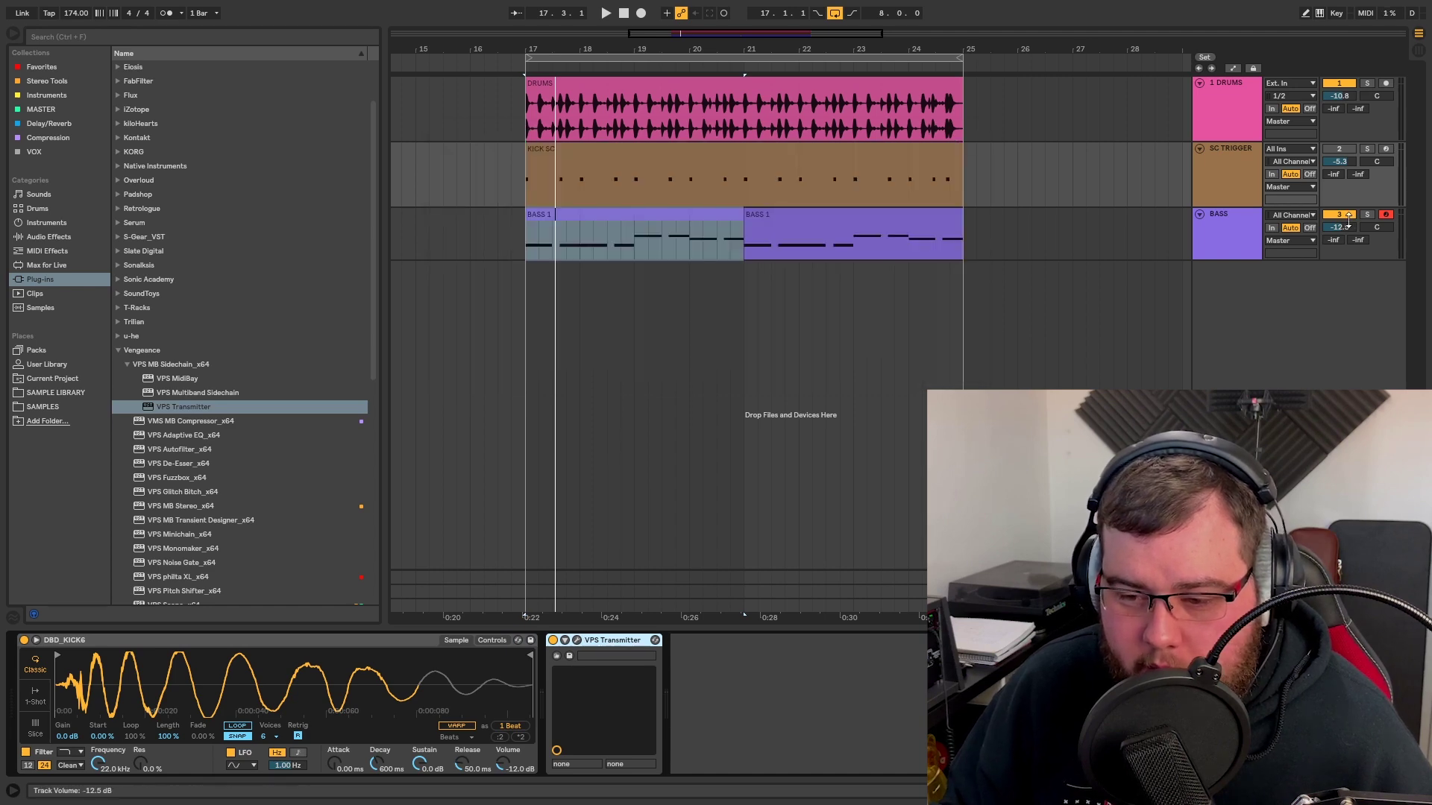
{"action": "left_click", "coordinate": [1231, 233]}
{"action": "left_click_drag", "start_coordinate": [207, 393], "coordinate": [276, 738]}
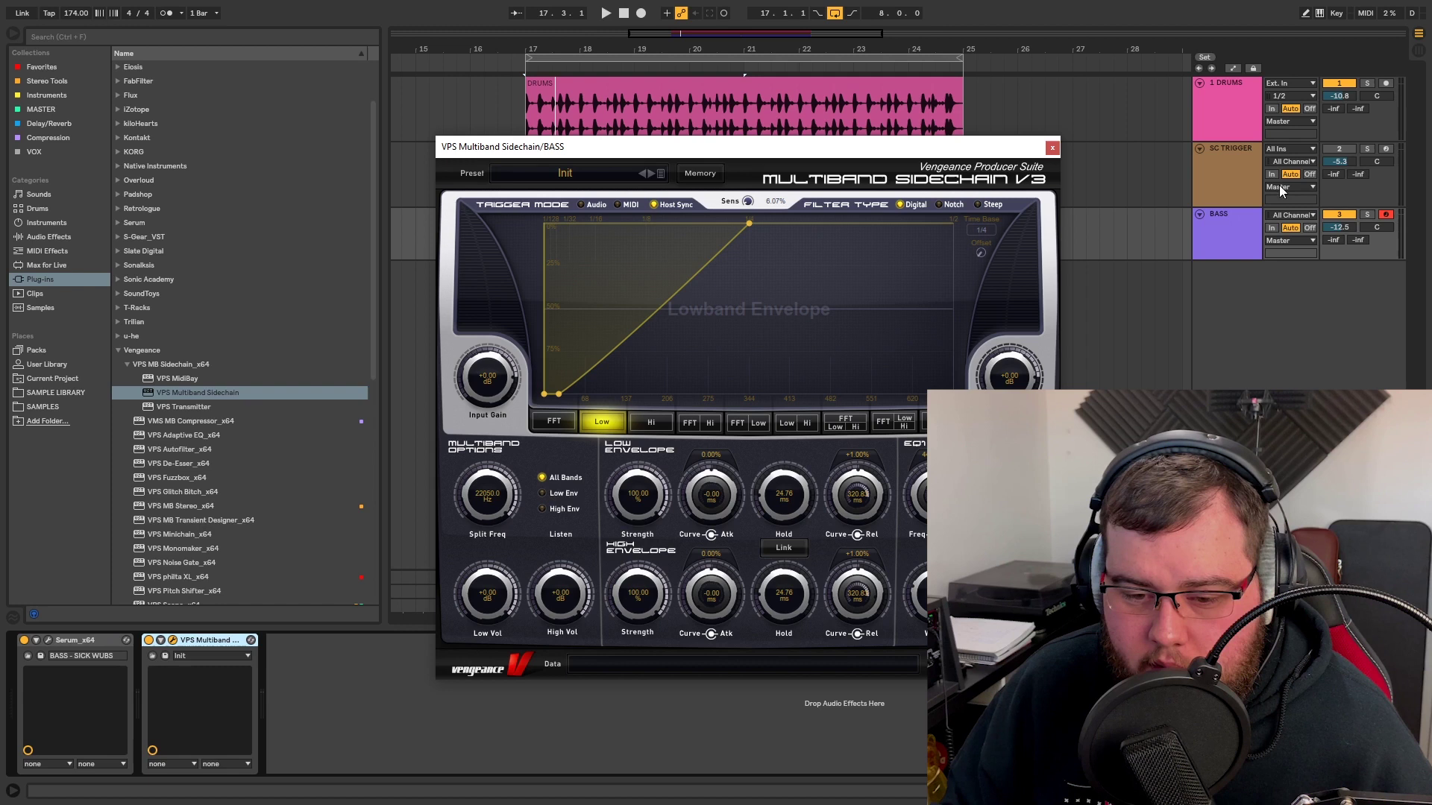
Step: Play the loop with the BASS track soloed and set the Multiband Sidechain trigger mode to Audio
{"action": "key", "text": "space"}
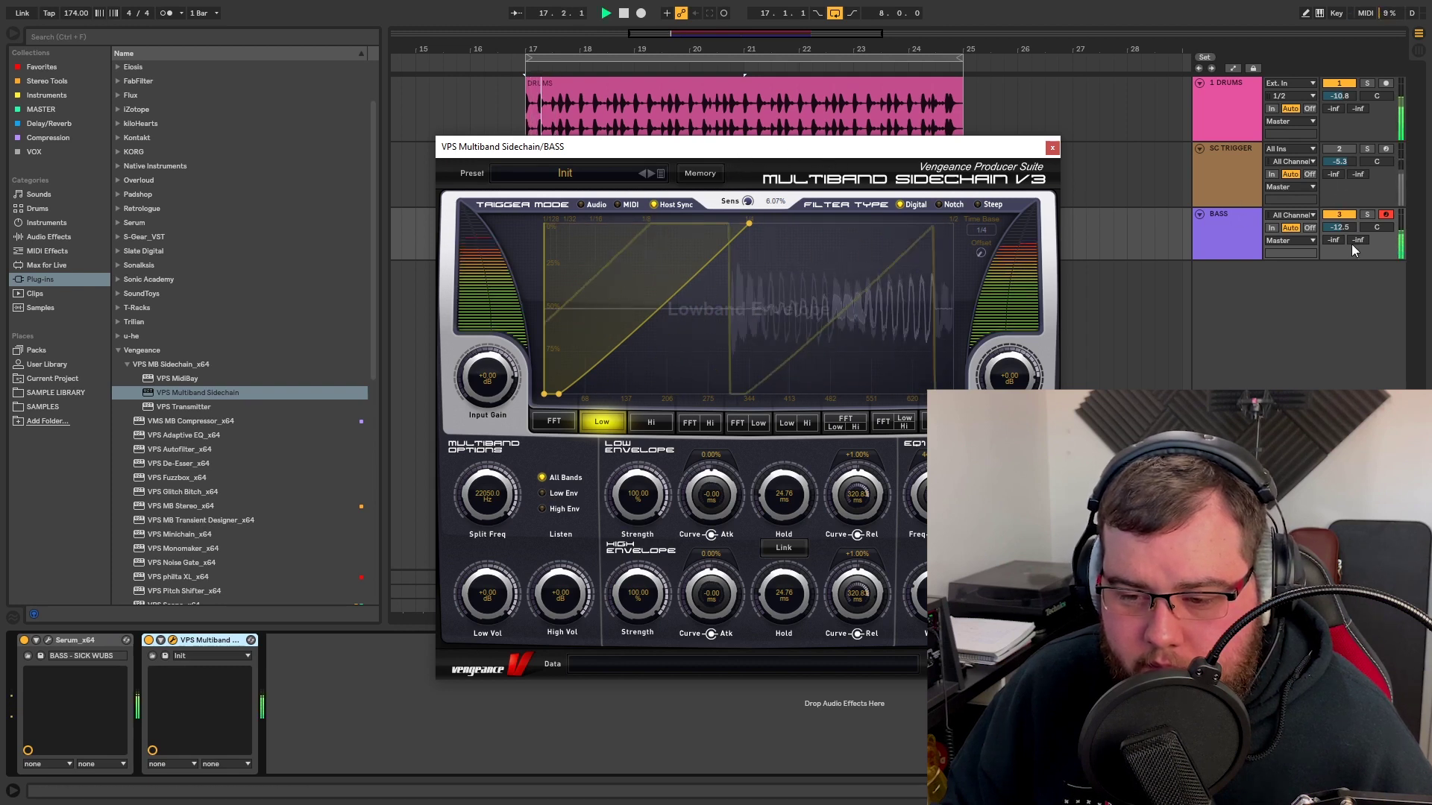
{"action": "left_click", "coordinate": [1367, 215]}
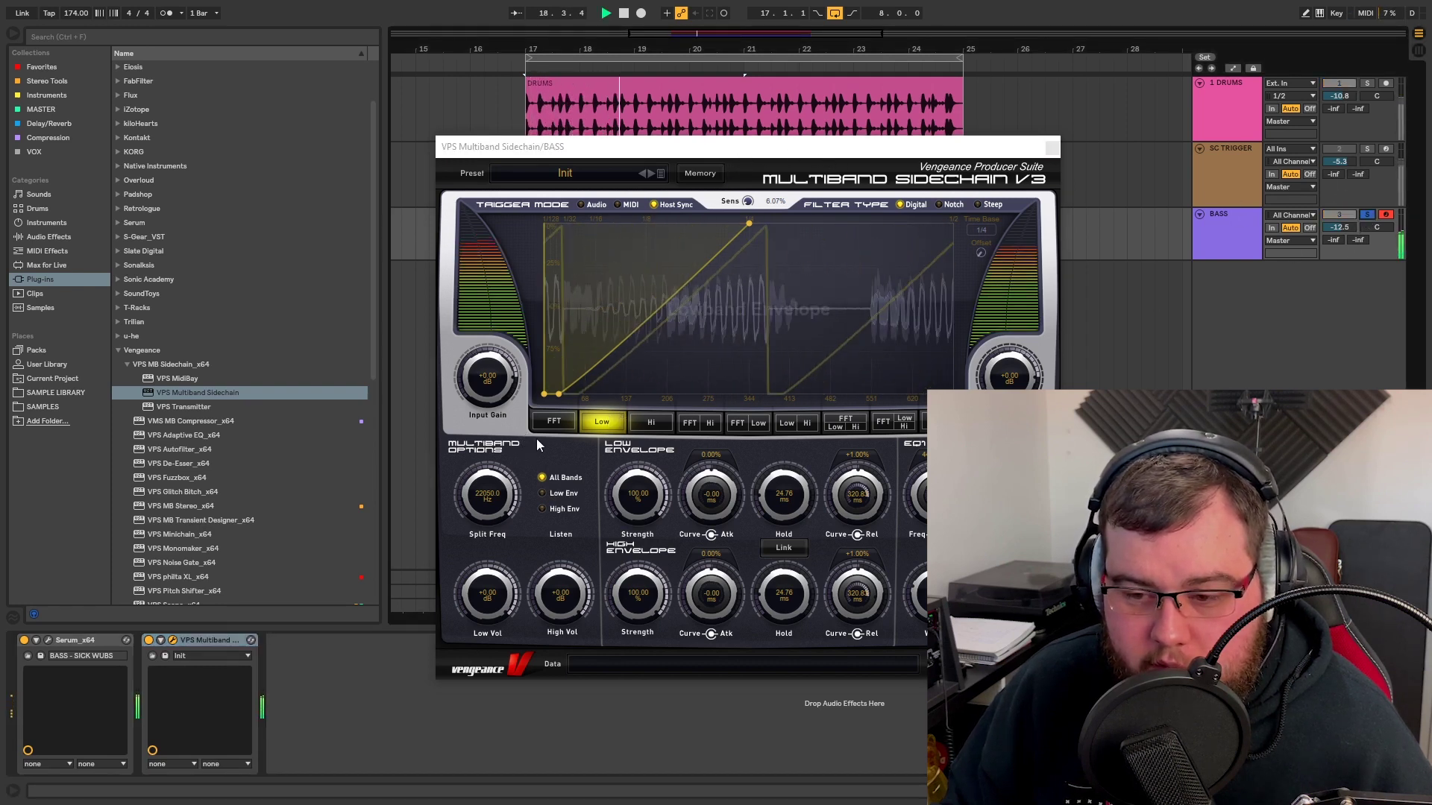
{"action": "left_click", "coordinate": [583, 205]}
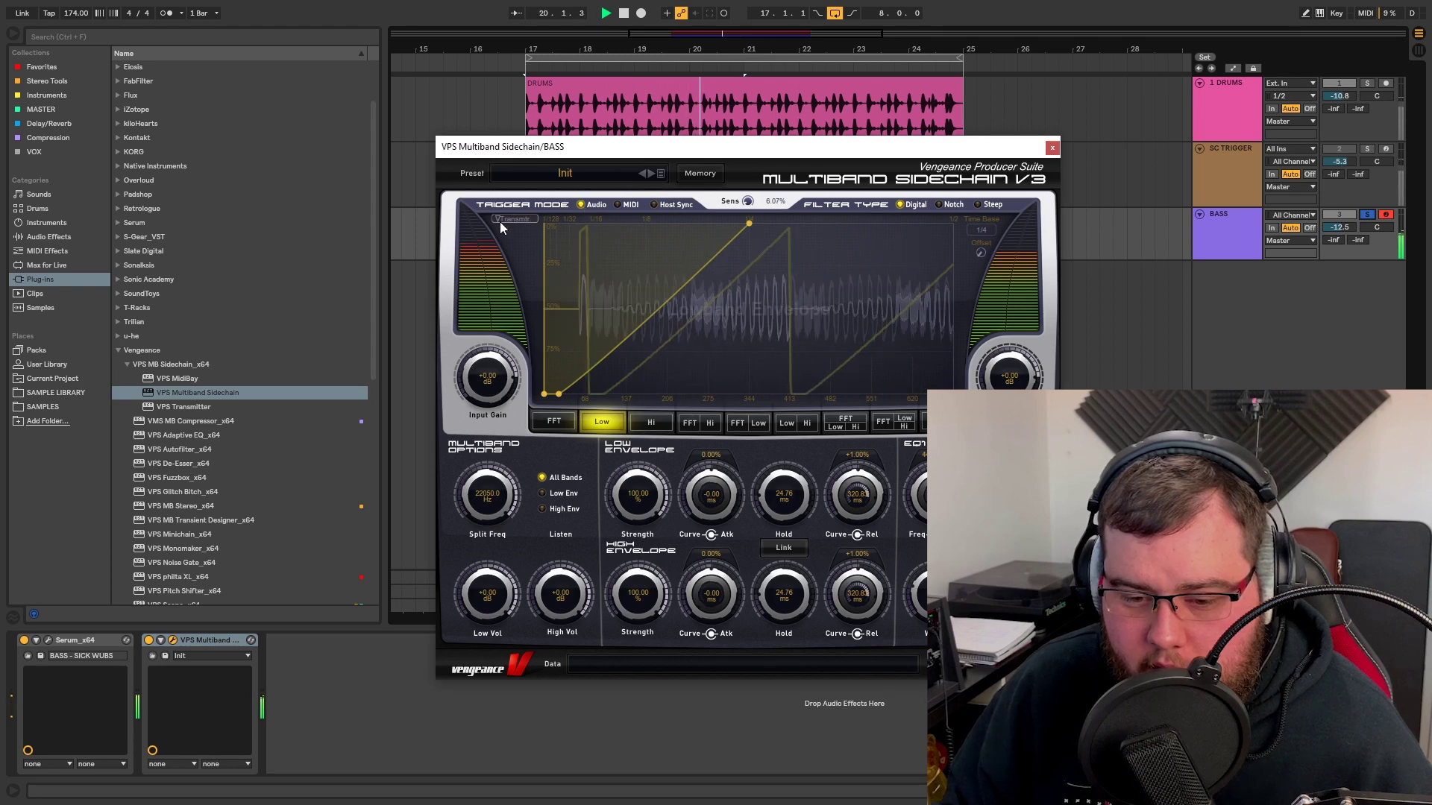
Step: Set the Multiband Sidechain's high envelope strength to 33.82 % and its split frequency to 422.5 Hz
{"action": "left_click", "coordinate": [651, 422]}
{"action": "left_click_drag", "start_coordinate": [543, 393], "coordinate": [540, 281]}
{"action": "left_click", "coordinate": [592, 423]}
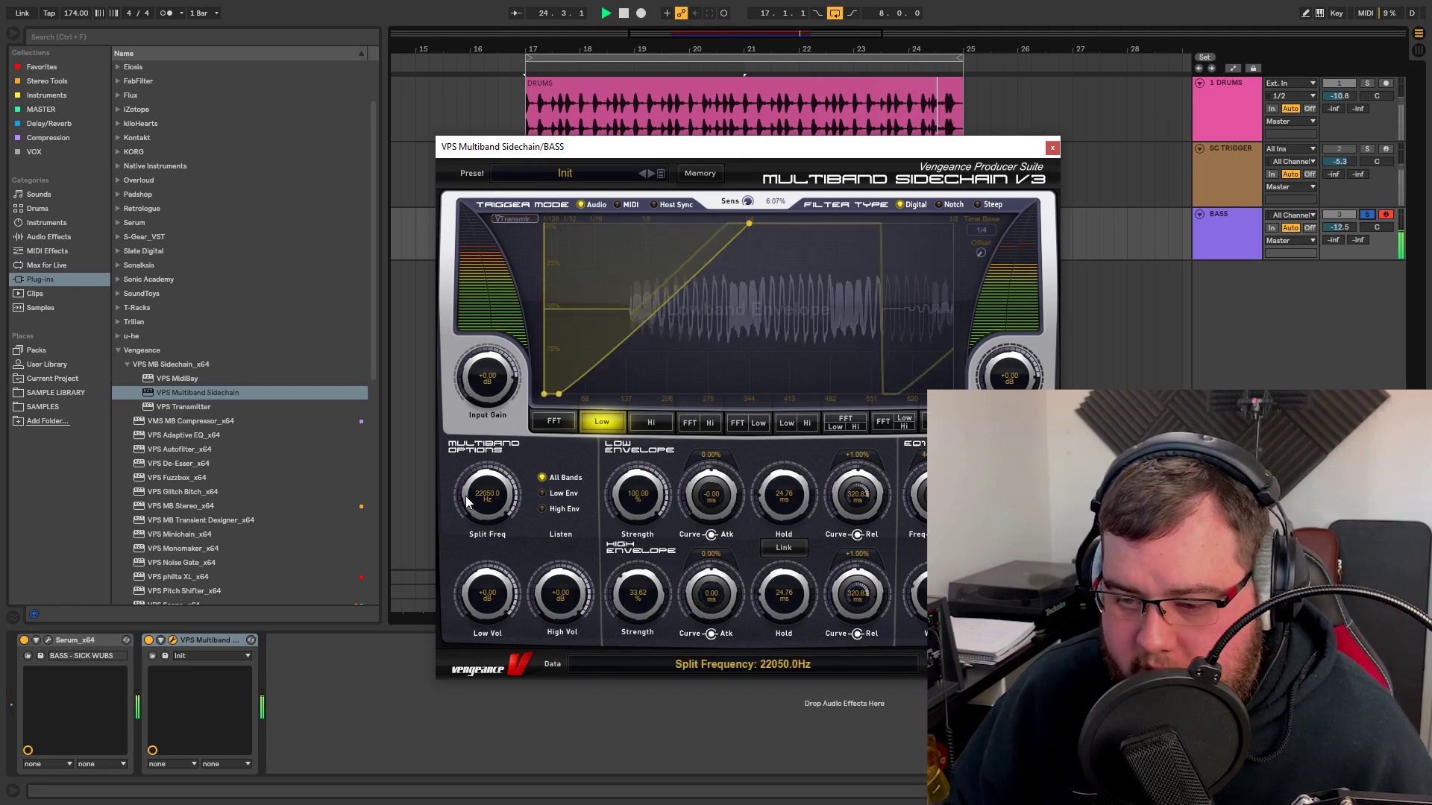
{"action": "left_click_drag", "start_coordinate": [486, 495], "coordinate": [481, 574]}
{"action": "left_click_drag", "start_coordinate": [489, 495], "coordinate": [503, 525]}
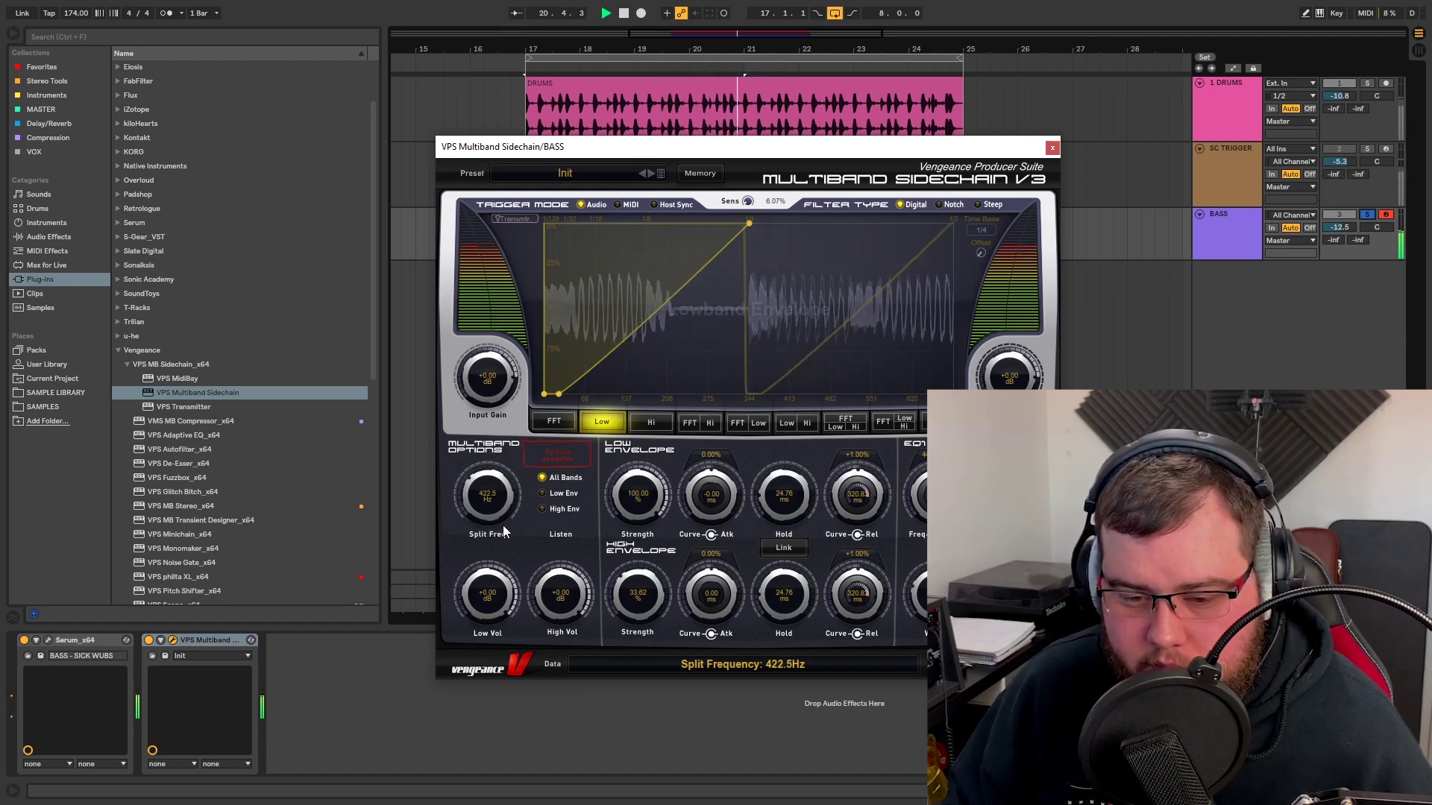
Step: Delete VPS Multiband Sidechain from the BASS track and VPS Transmitter from the SC TRIGGER track
{"action": "left_click", "coordinate": [222, 638]}
{"action": "key", "text": "Delete"}
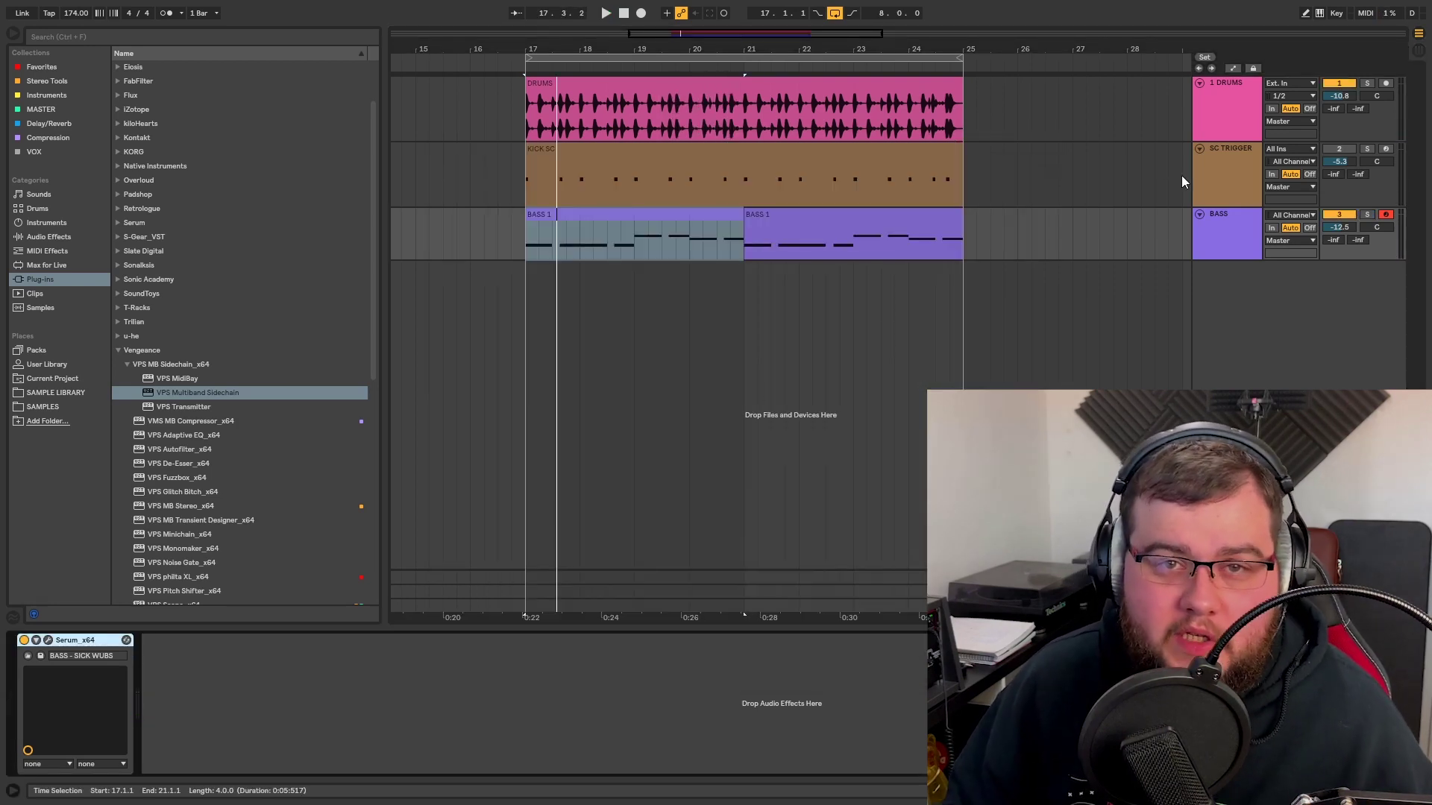
{"action": "left_click", "coordinate": [1214, 172]}
{"action": "left_click", "coordinate": [596, 643]}
{"action": "key", "text": "Delete"}
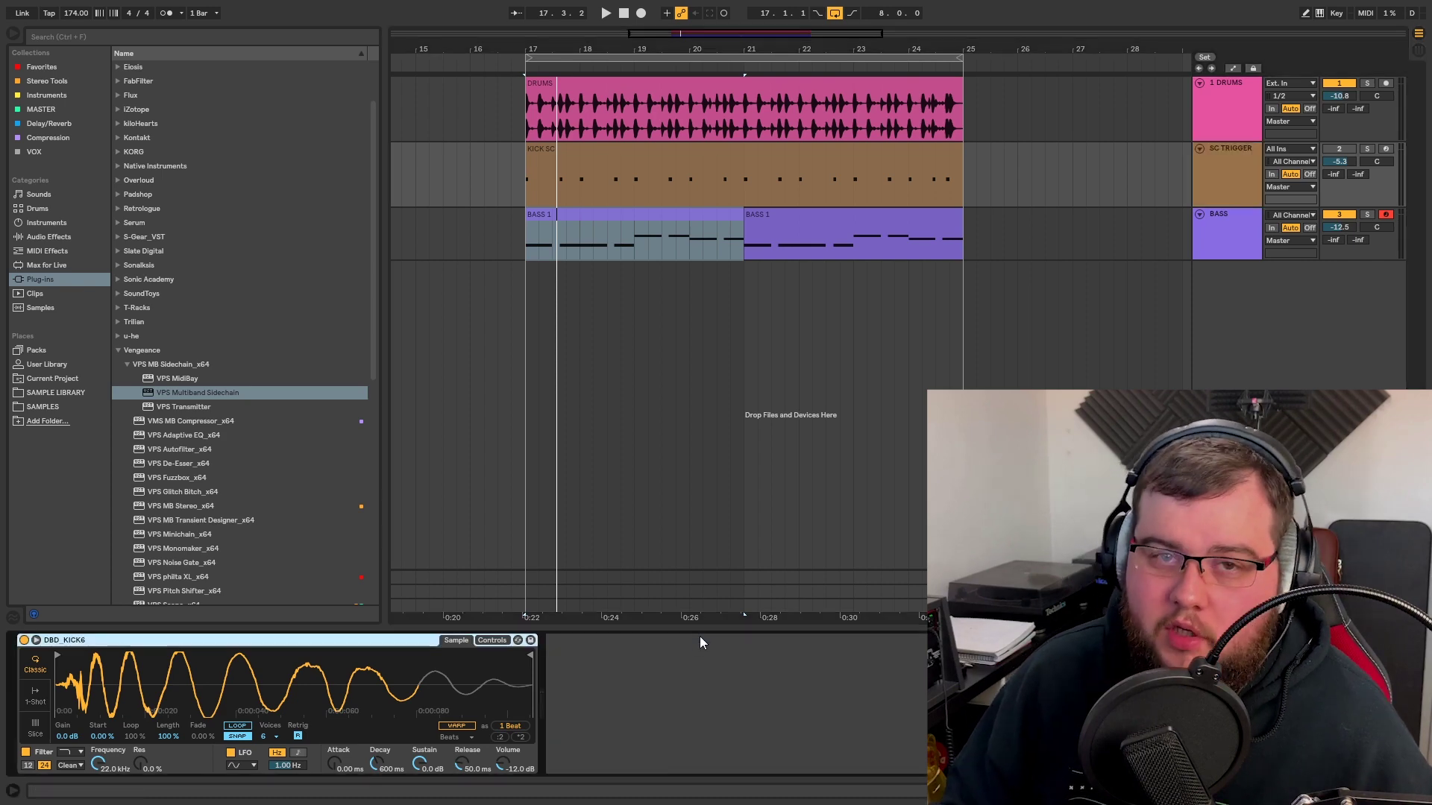
Step: Add the Multiband Dynamics audio effect after Serum on the BASS track
{"action": "left_click", "coordinate": [1253, 219]}
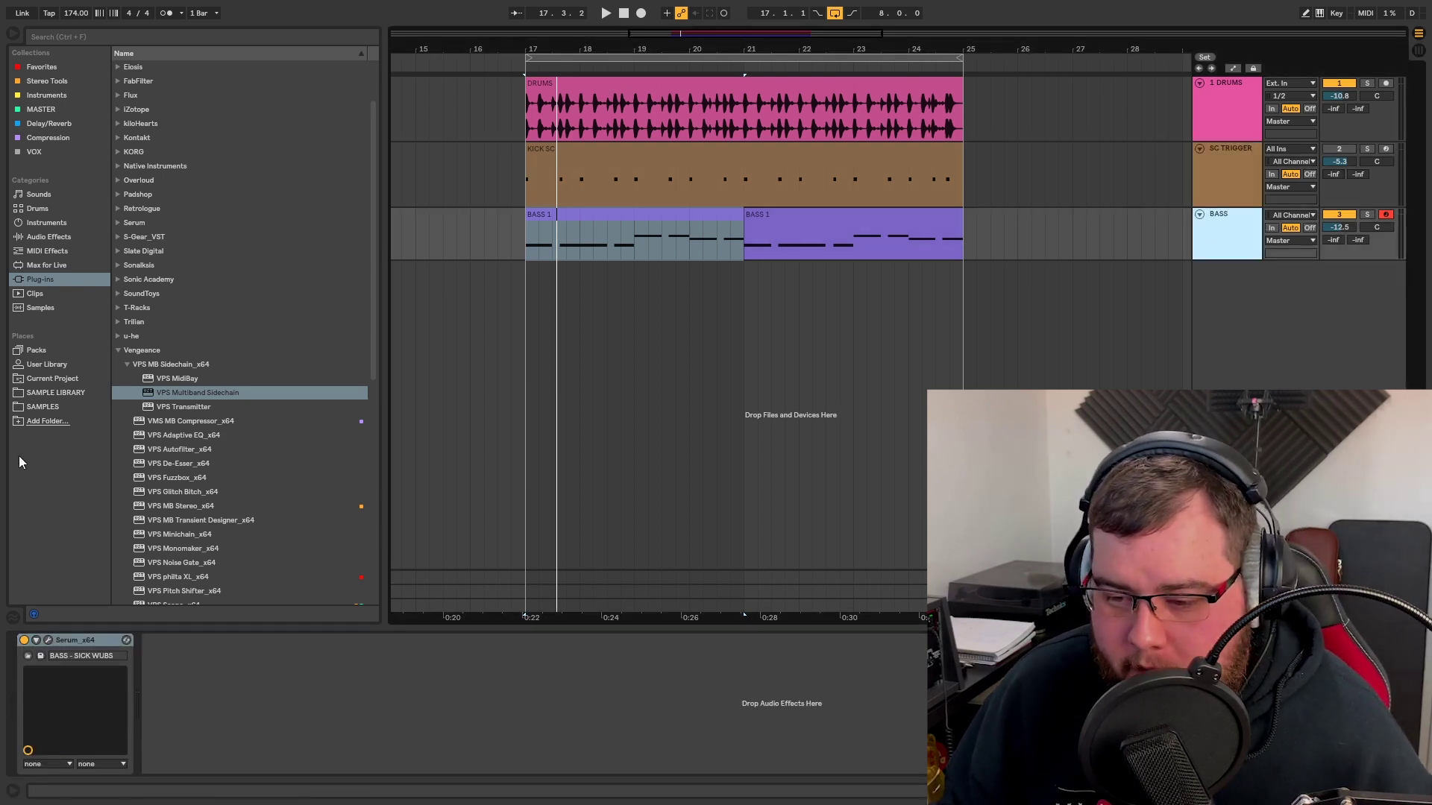
{"action": "left_click", "coordinate": [52, 237]}
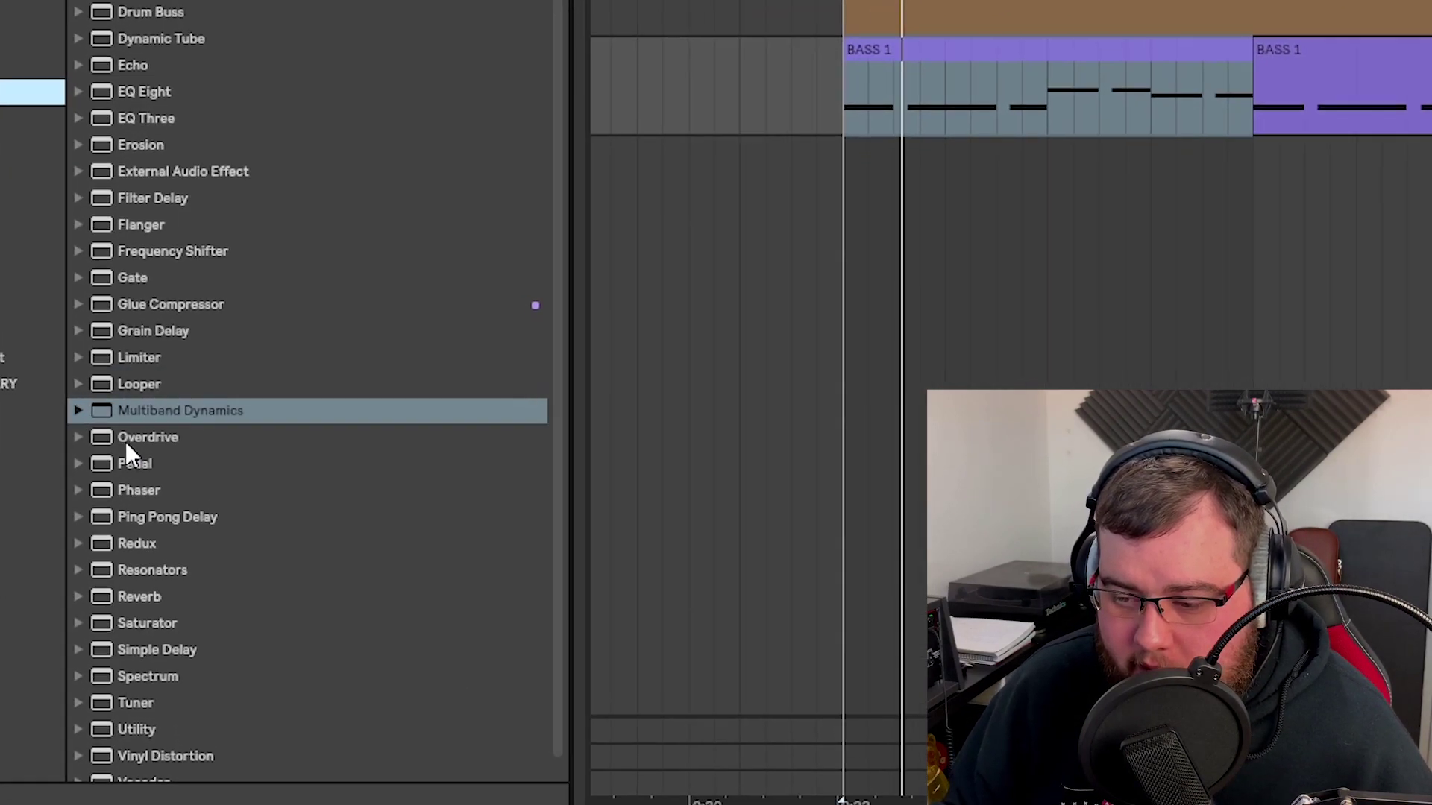
{"action": "left_click_drag", "start_coordinate": [158, 405], "coordinate": [285, 668]}
Step: Group Multiband Dynamics into an Audio Effect Rack and show the rack's chain list
{"action": "right_click", "coordinate": [387, 675]}
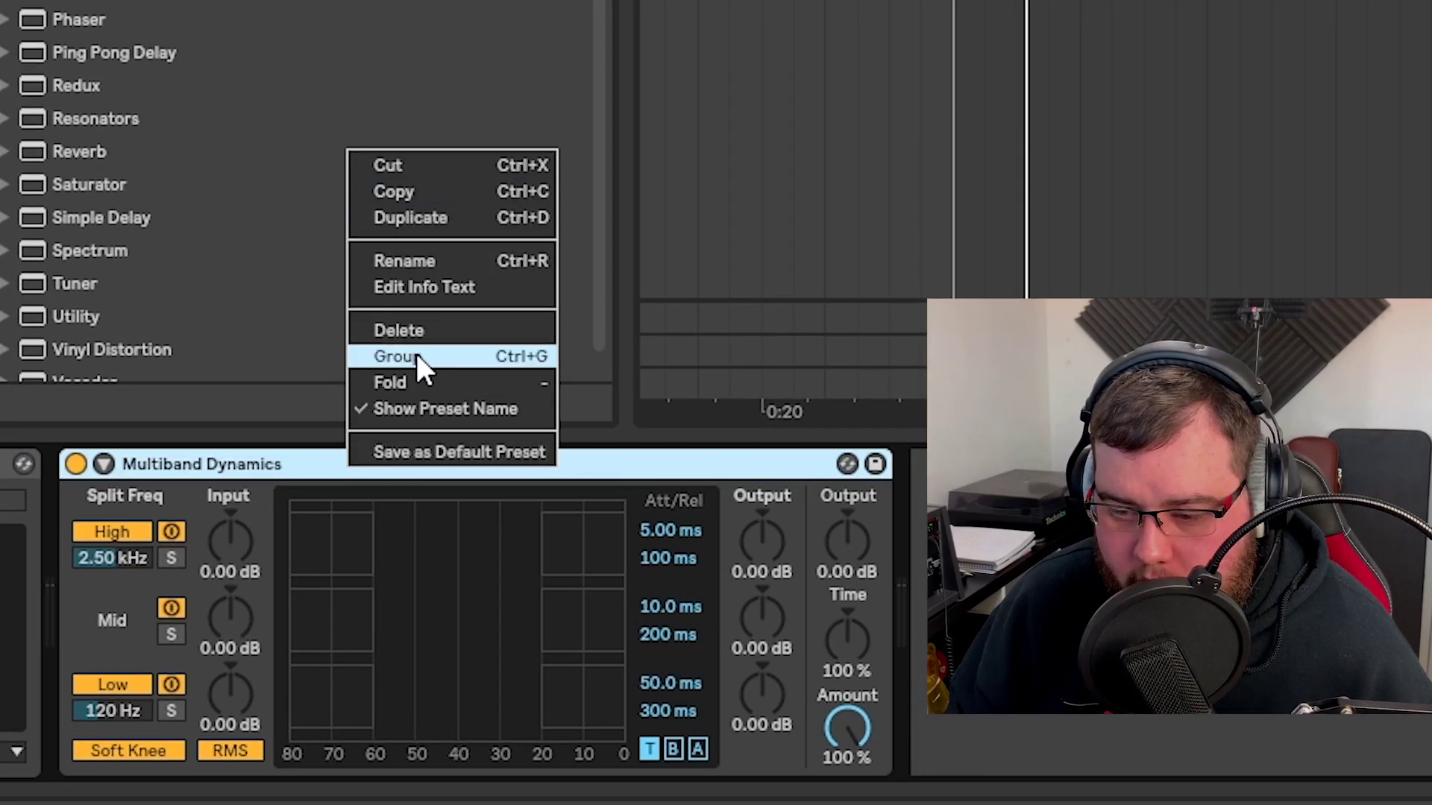
{"action": "left_click", "coordinate": [419, 358]}
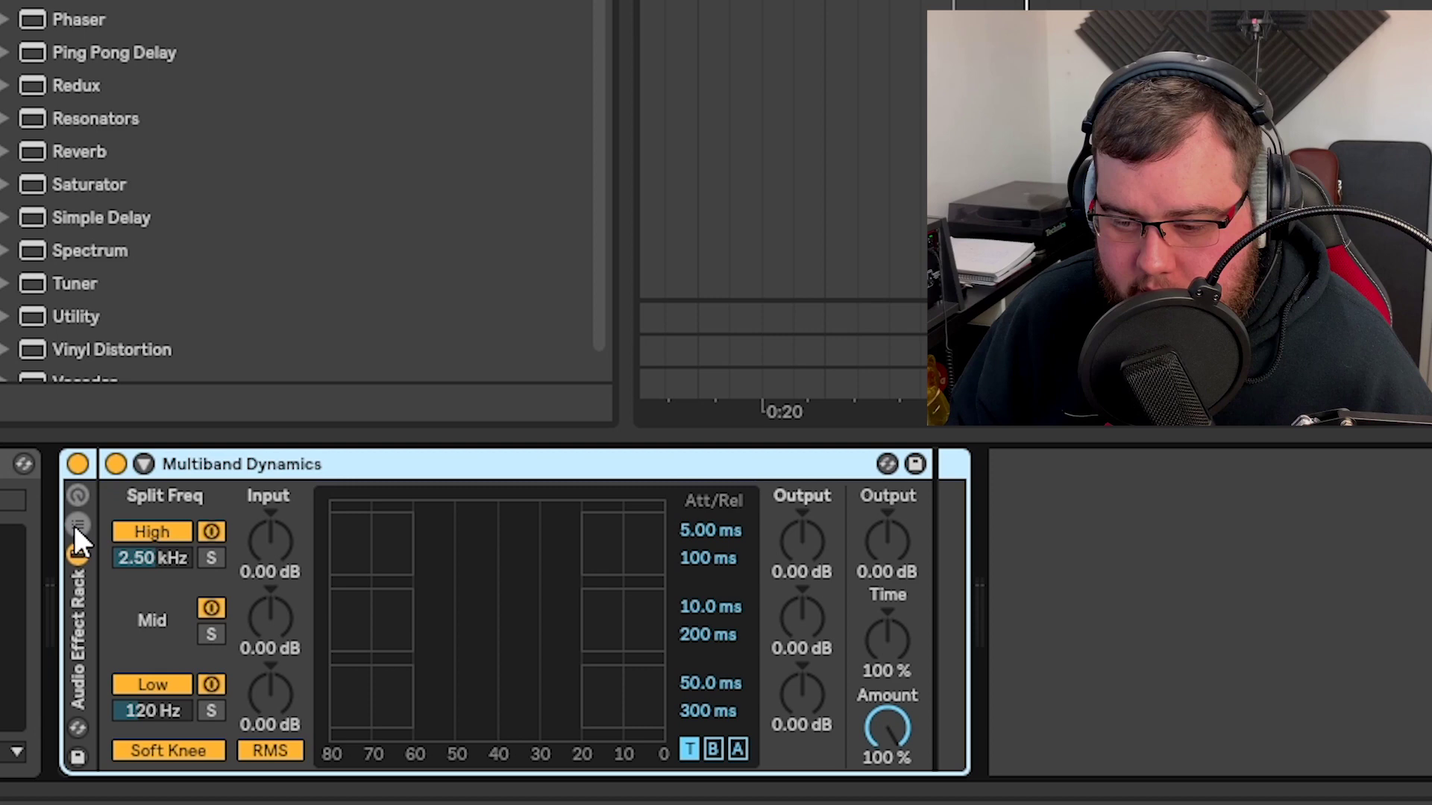
{"action": "left_click", "coordinate": [76, 525]}
Step: Duplicate the rack's chain twice to make three identical Multiband Dynamics chains
{"action": "left_click", "coordinate": [160, 540]}
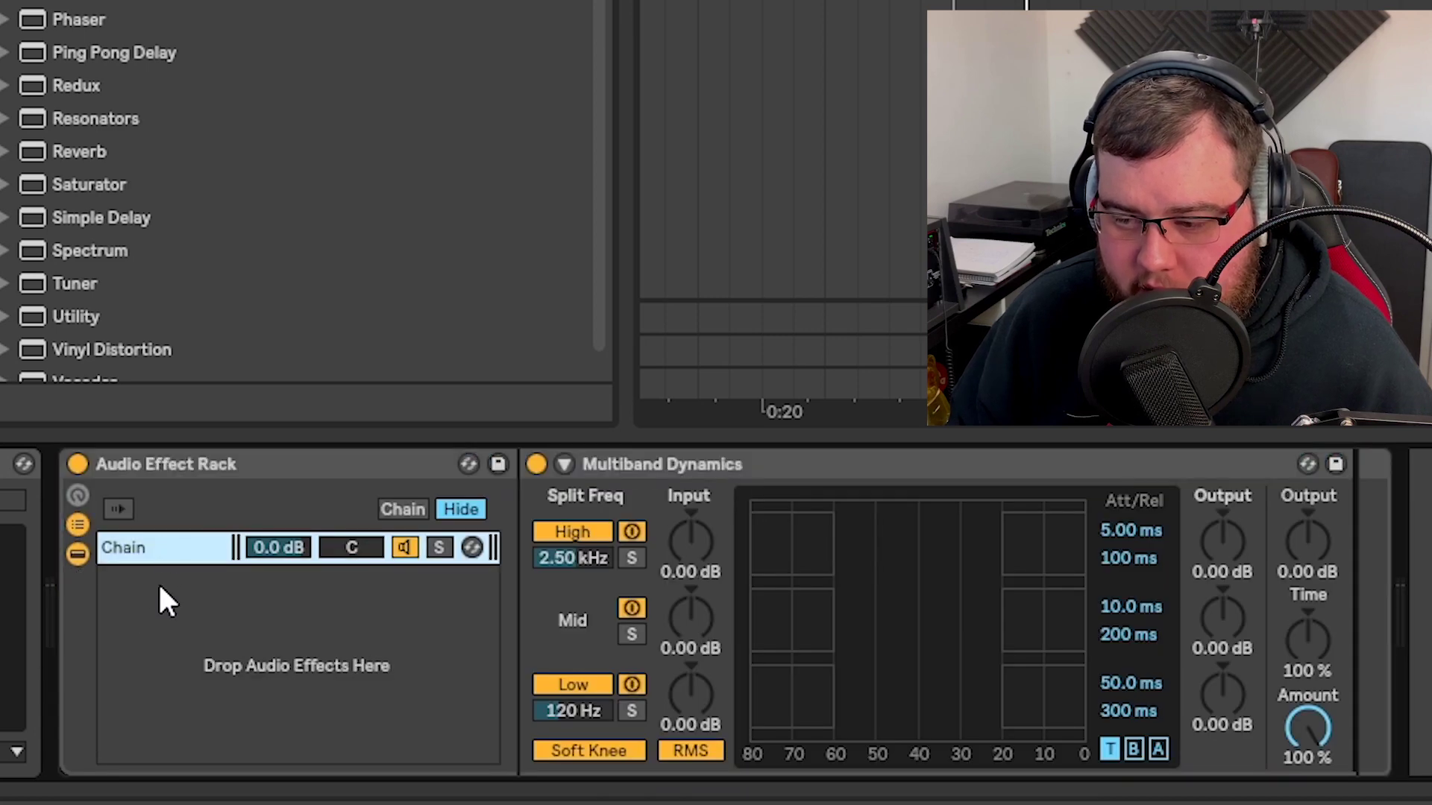
{"action": "right_click", "coordinate": [147, 552]}
{"action": "left_click", "coordinate": [291, 249]}
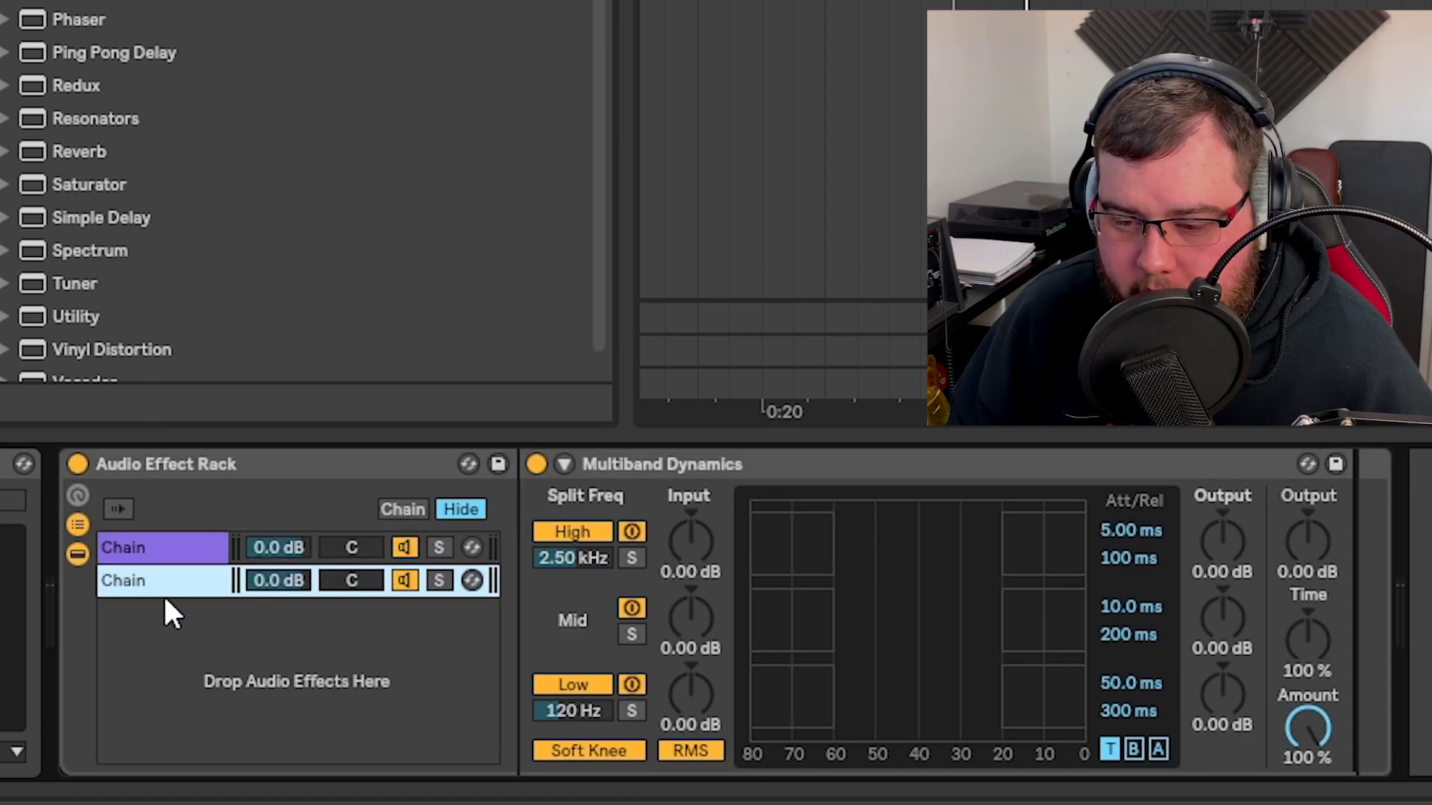
{"action": "key", "text": "ctrl+d"}
Step: Rename the three rack chains HIGH, MID and LOW, in order from the first chain
{"action": "left_click", "coordinate": [177, 546]}
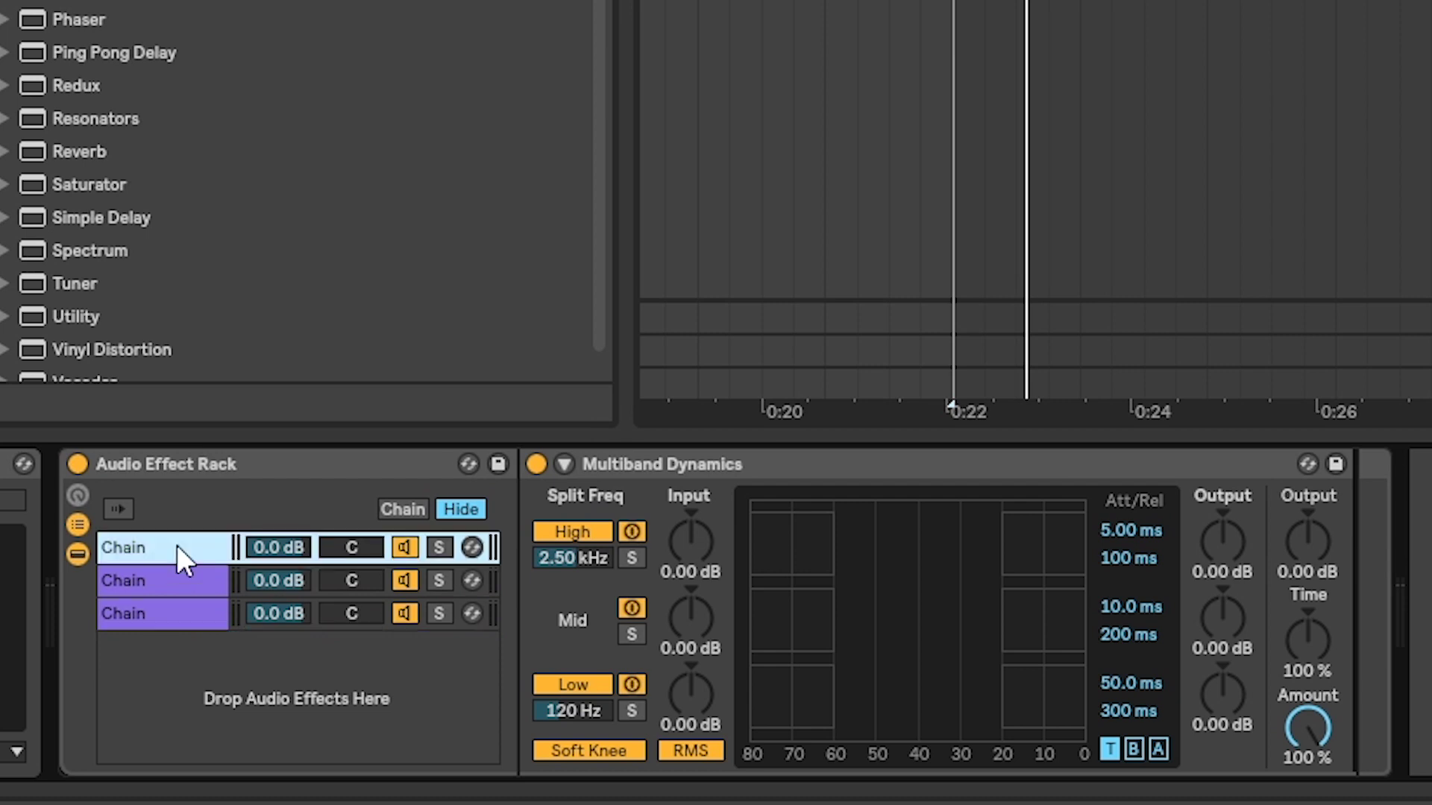
{"action": "key", "text": "ctrl+r"}
{"action": "type", "text": "HIGH"}
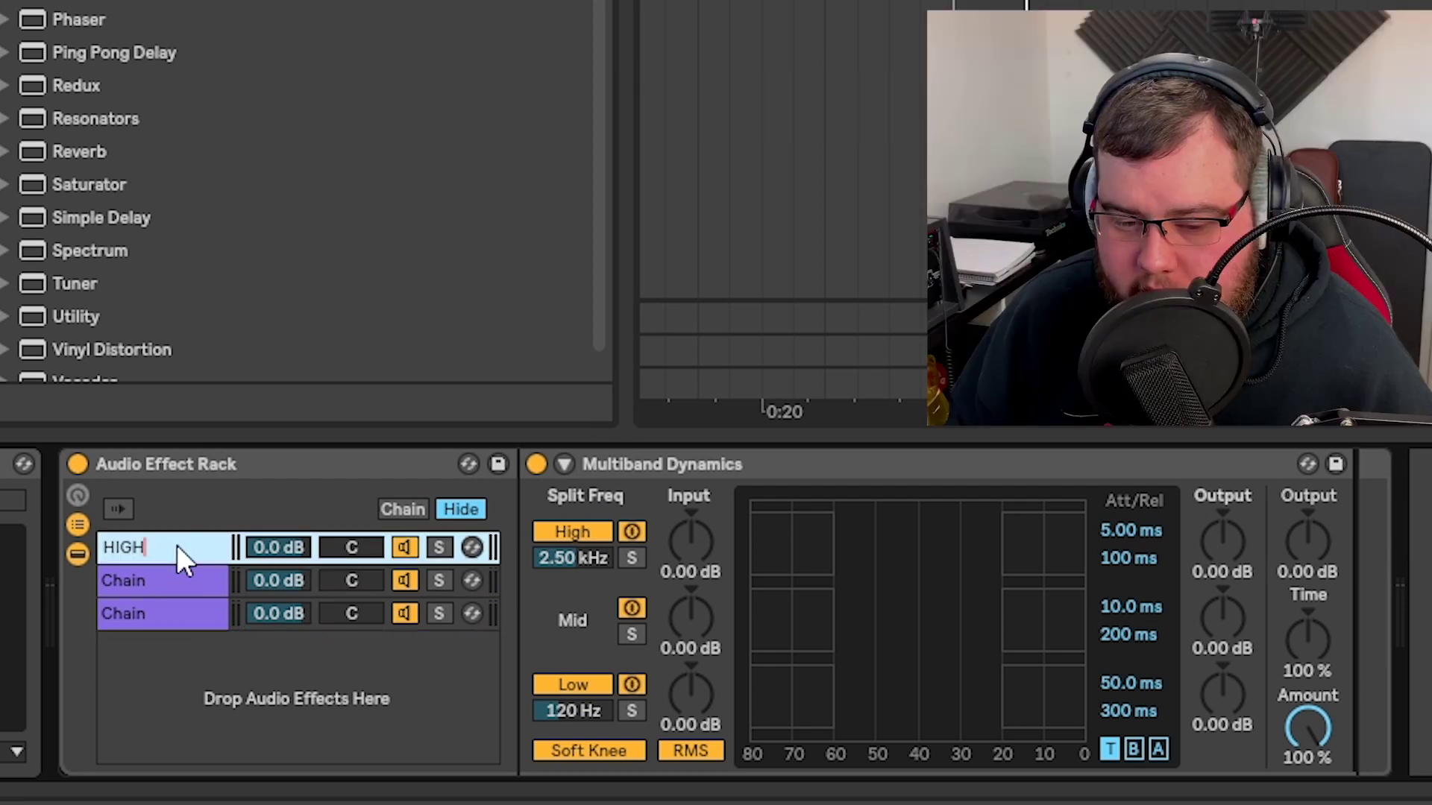
{"action": "key", "text": "Return"}
{"action": "key", "text": "Down"}
{"action": "key", "text": "ctrl+r"}
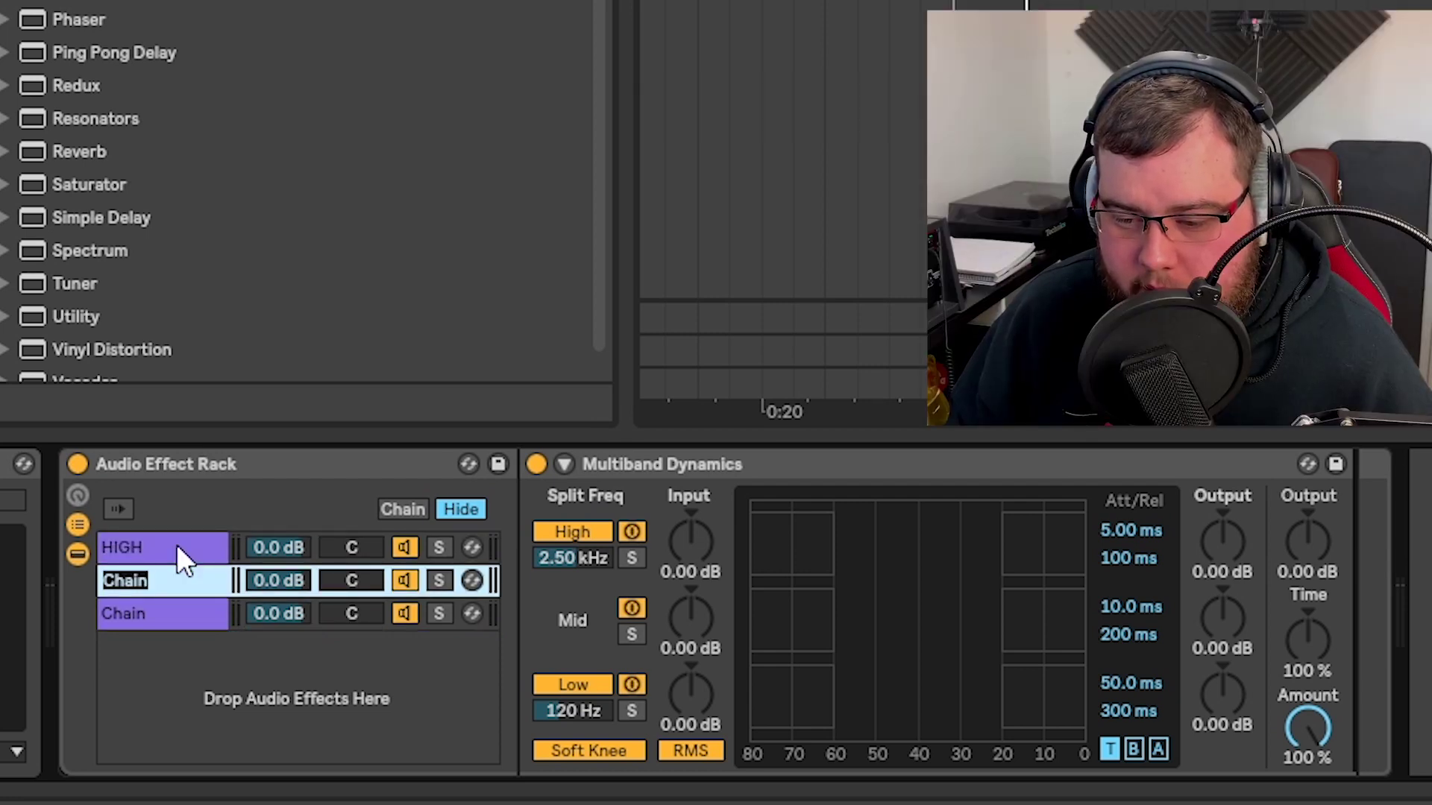
{"action": "type", "text": "MID"}
{"action": "key", "text": "Return"}
{"action": "key", "text": "Down"}
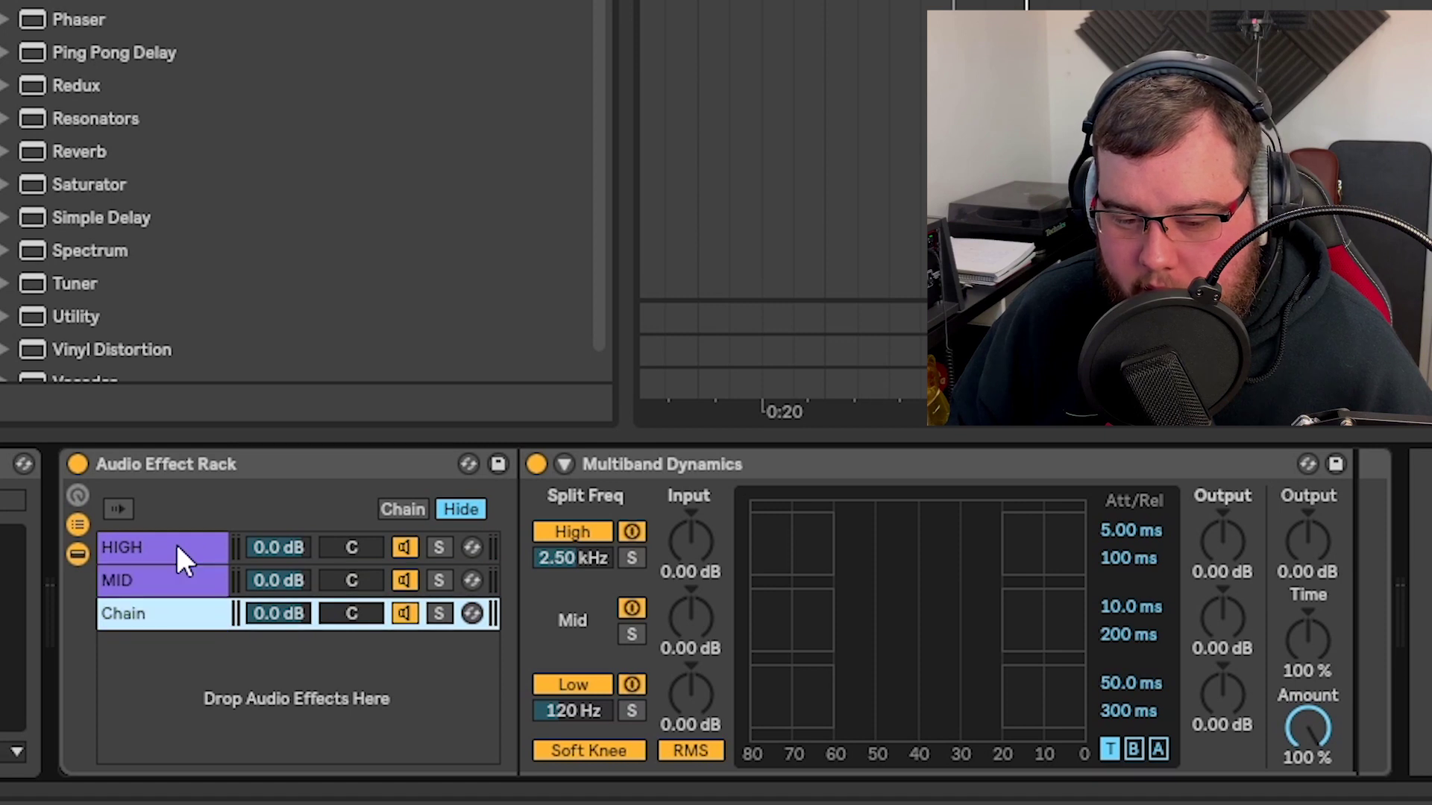
{"action": "key", "text": "ctrl+r"}
{"action": "type", "text": "LOW"}
Step: Solo the Low band of Multiband Dynamics in the LOW chain
{"action": "left_click", "coordinate": [176, 544]}
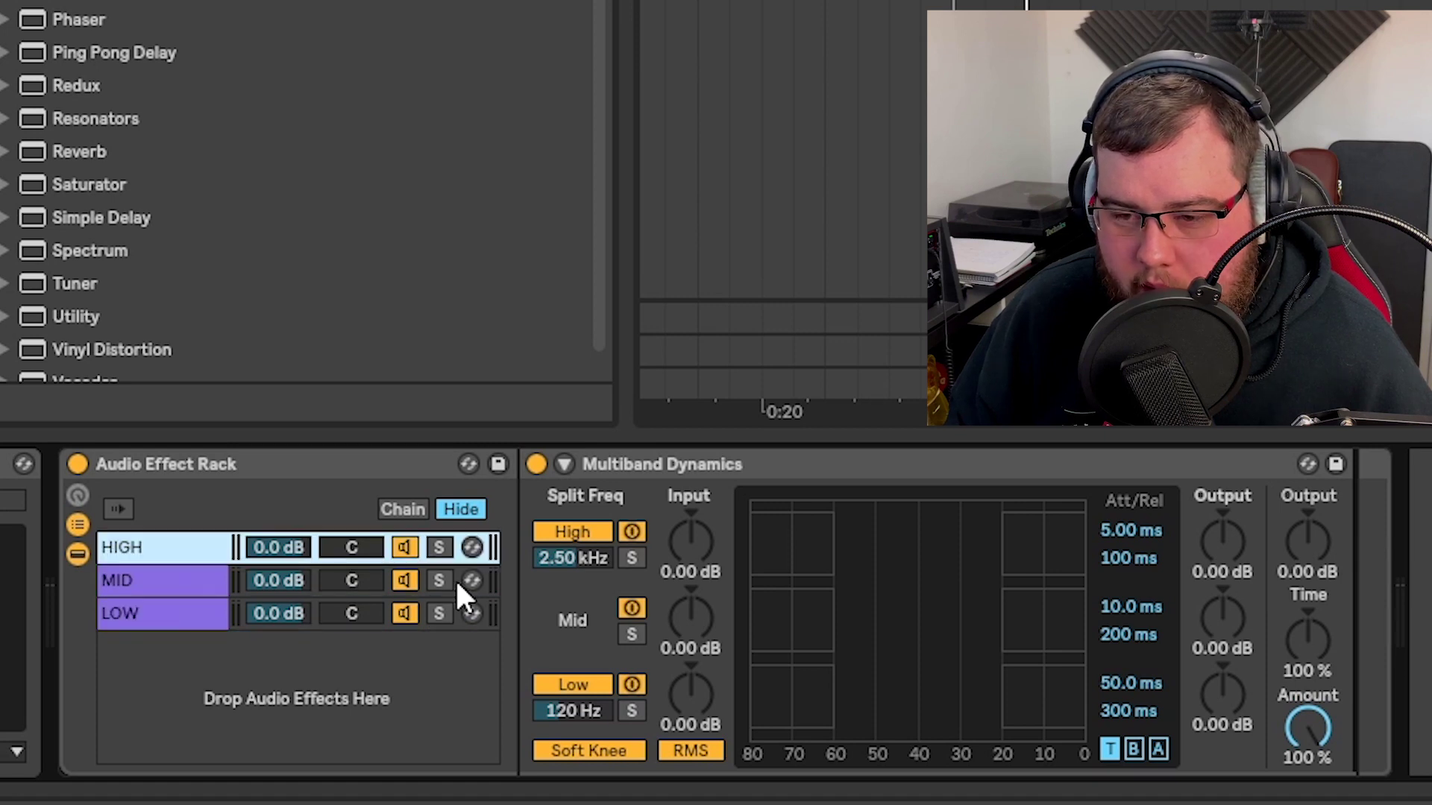
{"action": "left_click", "coordinate": [160, 591]}
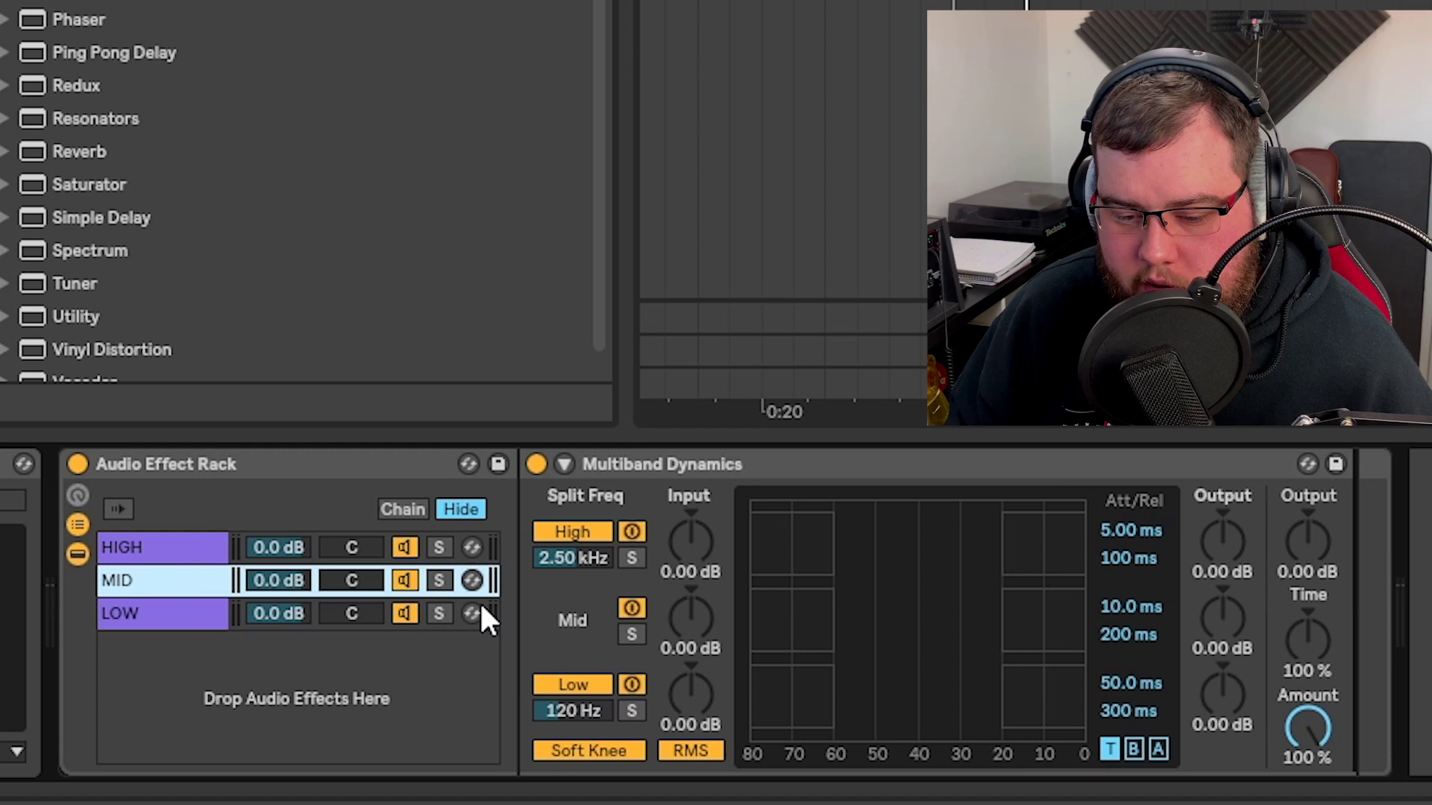
{"action": "left_click", "coordinate": [186, 616]}
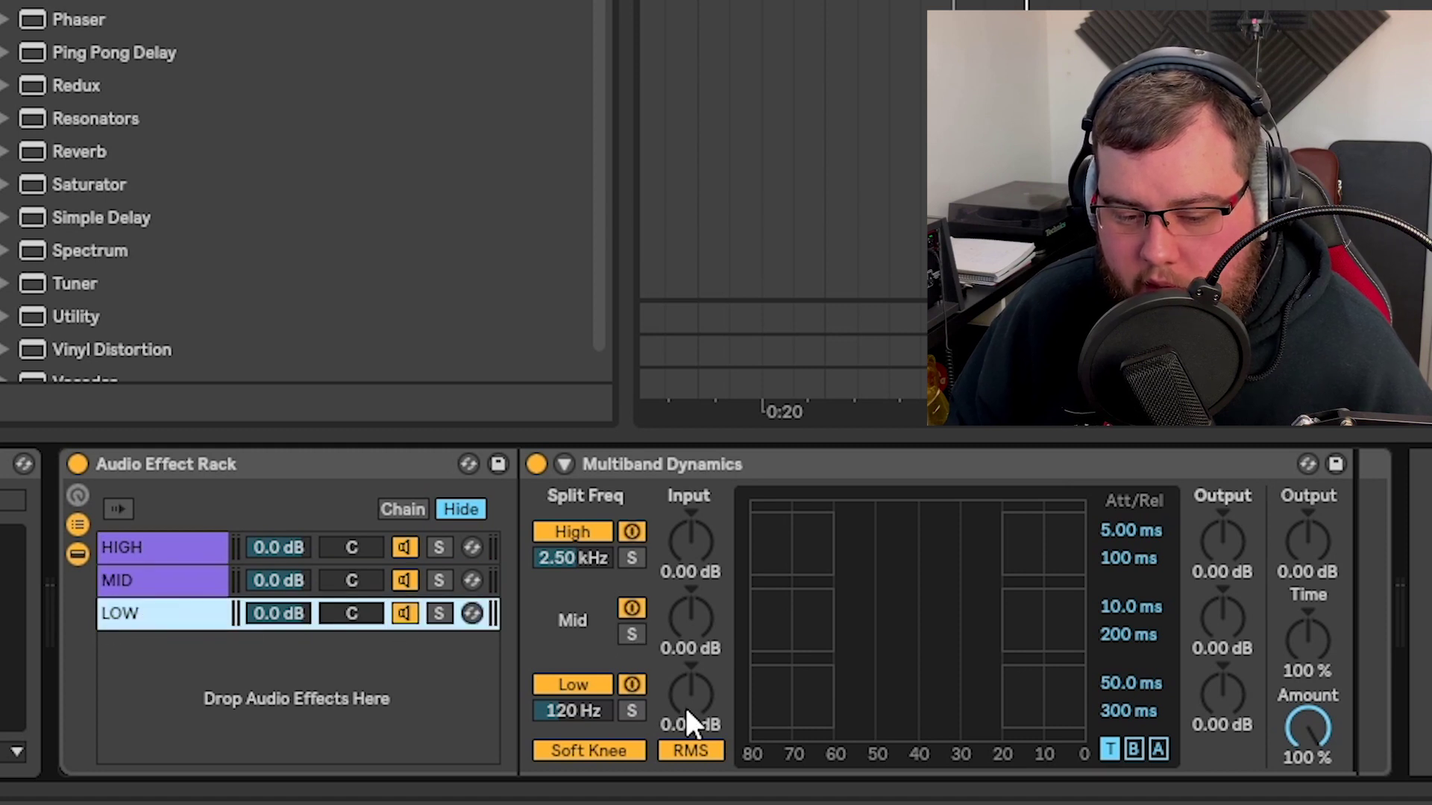
{"action": "left_click", "coordinate": [631, 711]}
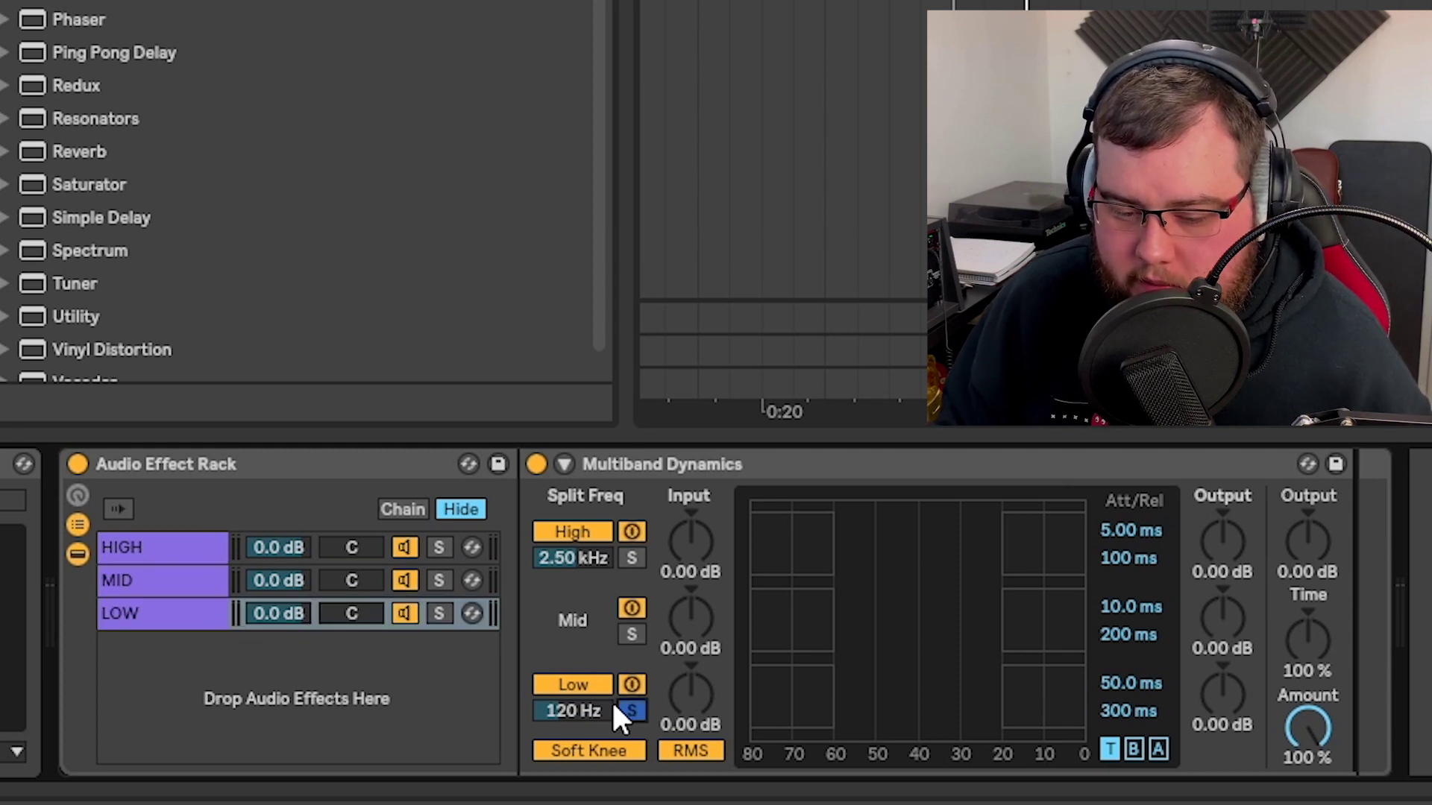
Step: Check the sidechain section of Multiband Dynamics and add the Live 8 Compressor preset after it in the LOW chain
{"action": "left_click", "coordinate": [563, 464]}
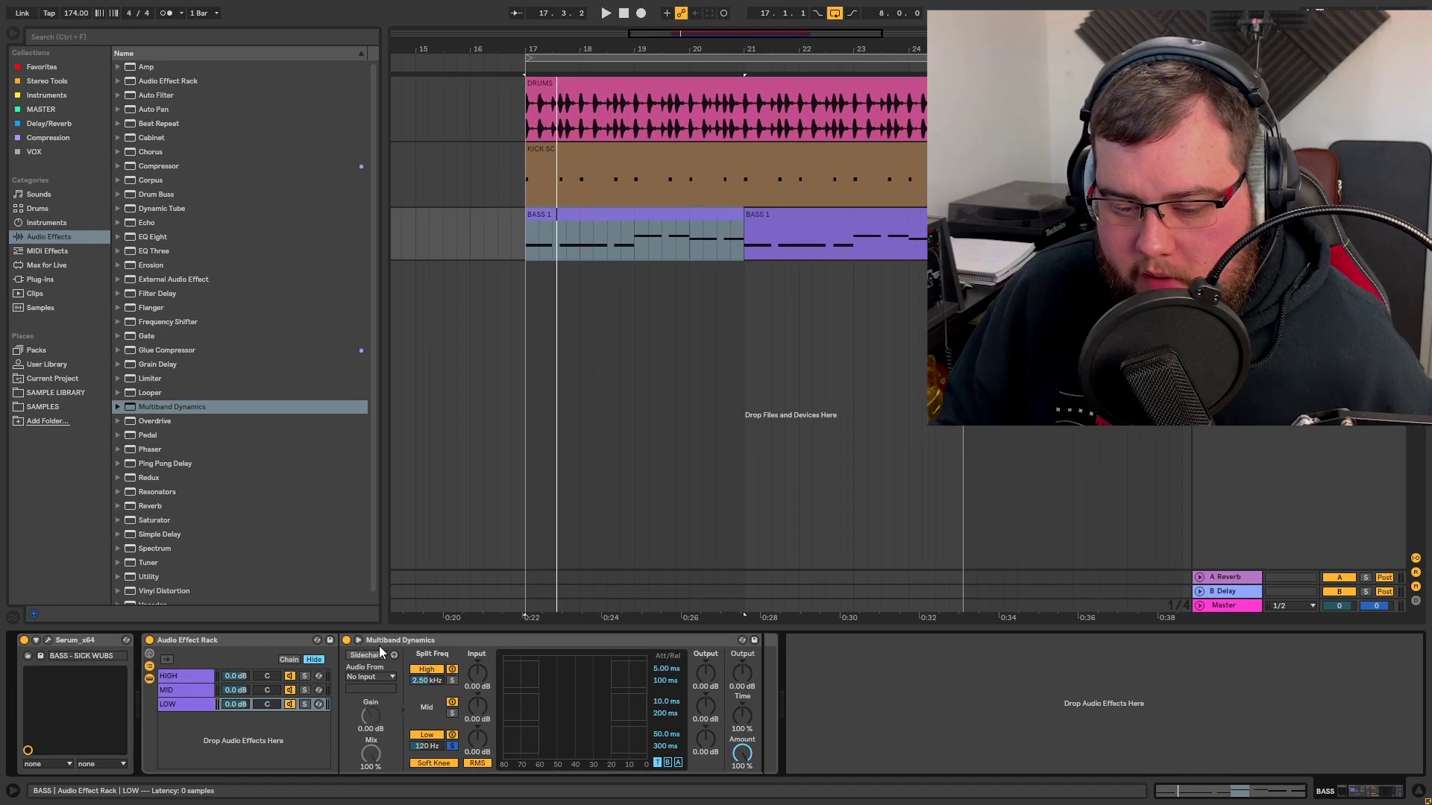
{"action": "left_click", "coordinate": [361, 641]}
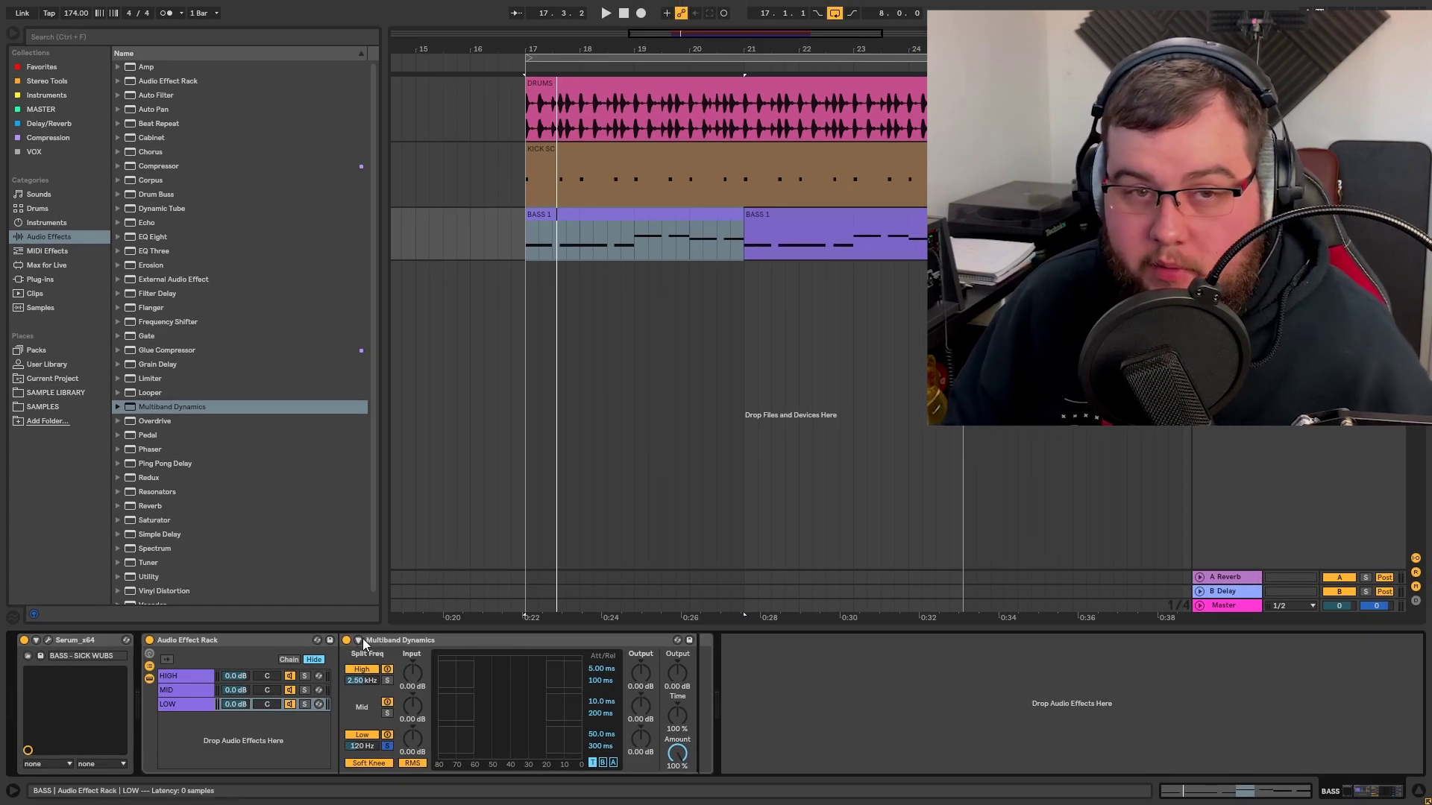
{"action": "left_click", "coordinate": [45, 138]}
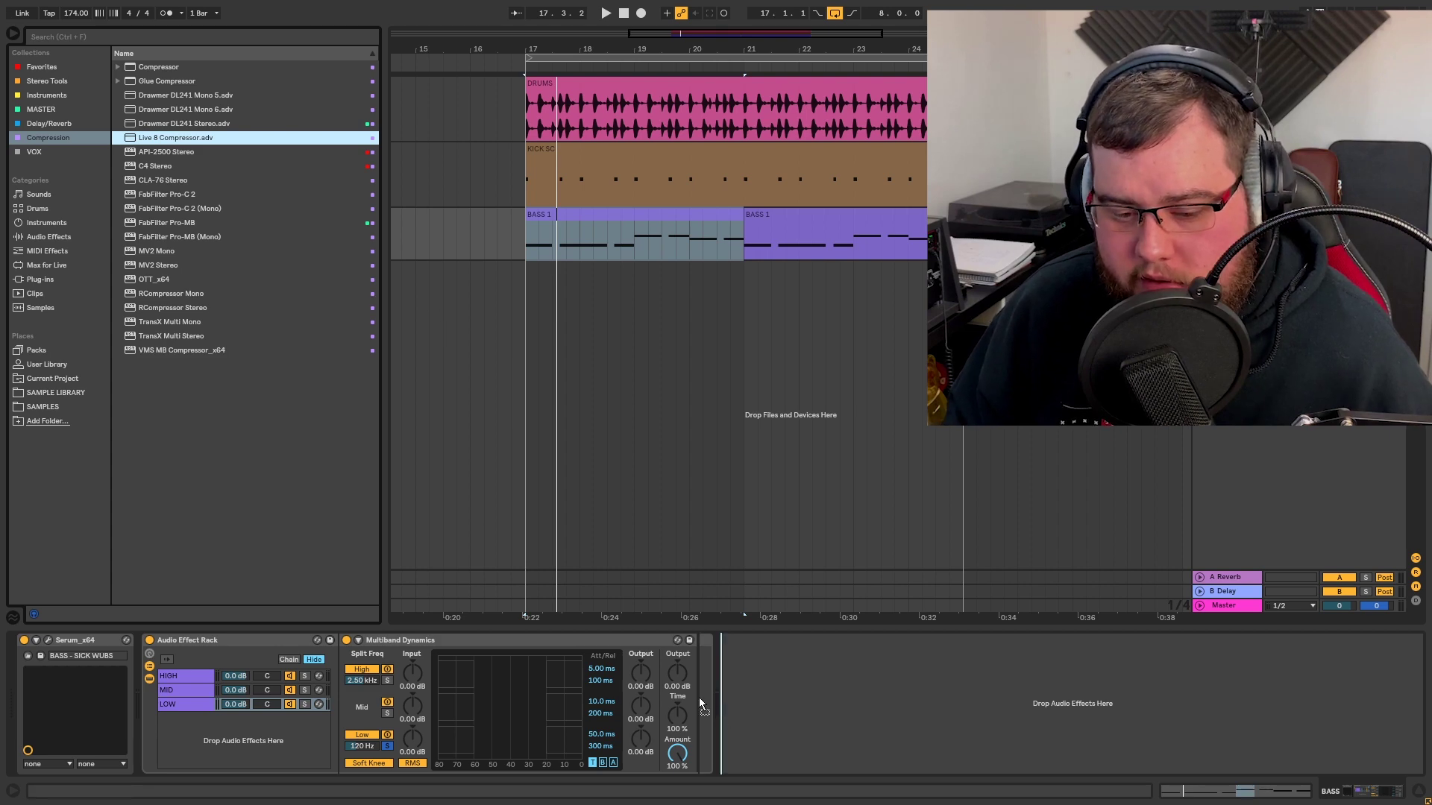
{"action": "left_click_drag", "start_coordinate": [701, 703], "coordinate": [698, 703]}
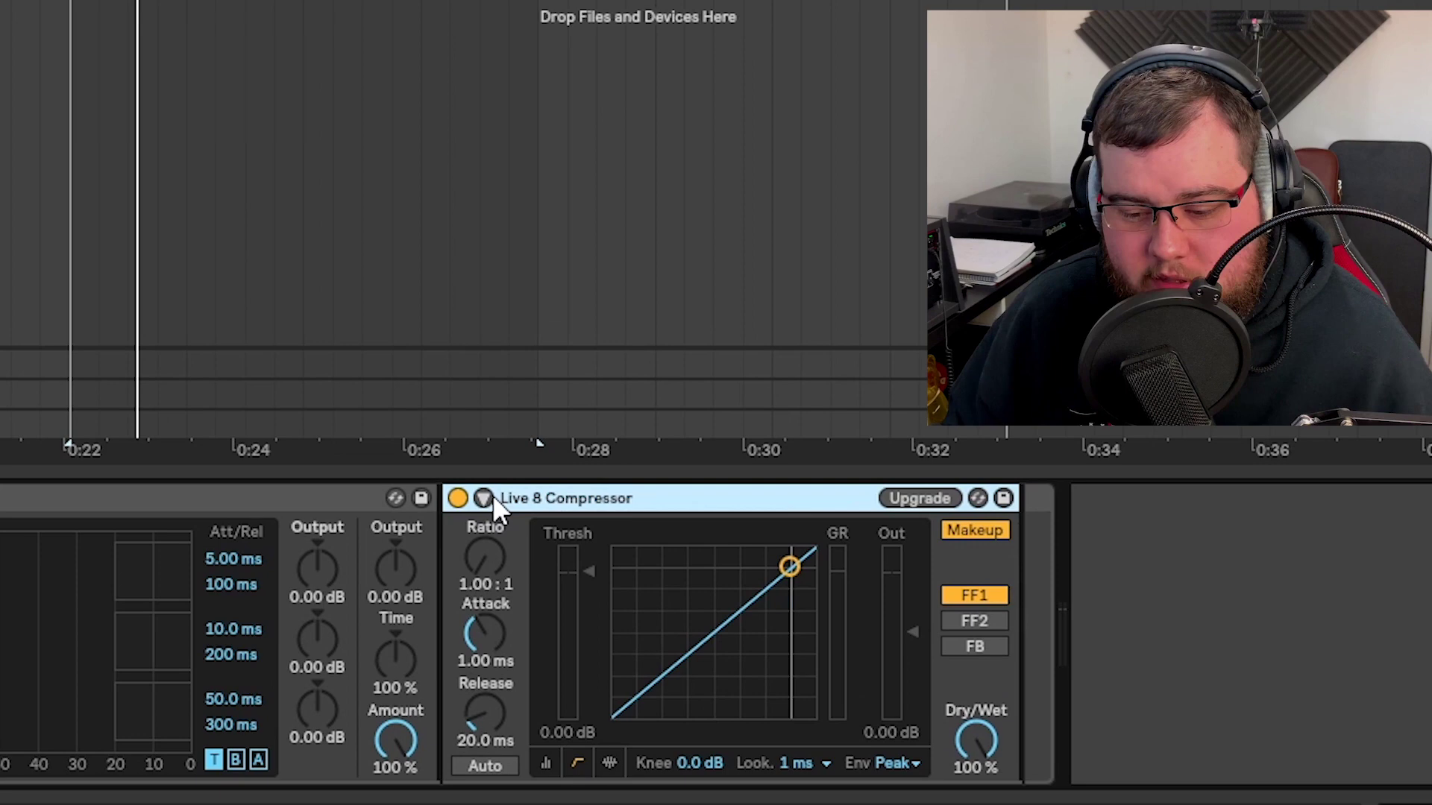
Step: Sidechain the Live 8 Compressor from SC TRIGGER with a 2.38:1 ratio and 10 ms lookahead, displayed in the activity view
{"action": "left_click", "coordinate": [718, 640]}
{"action": "left_click", "coordinate": [528, 522]}
{"action": "left_click", "coordinate": [520, 573]}
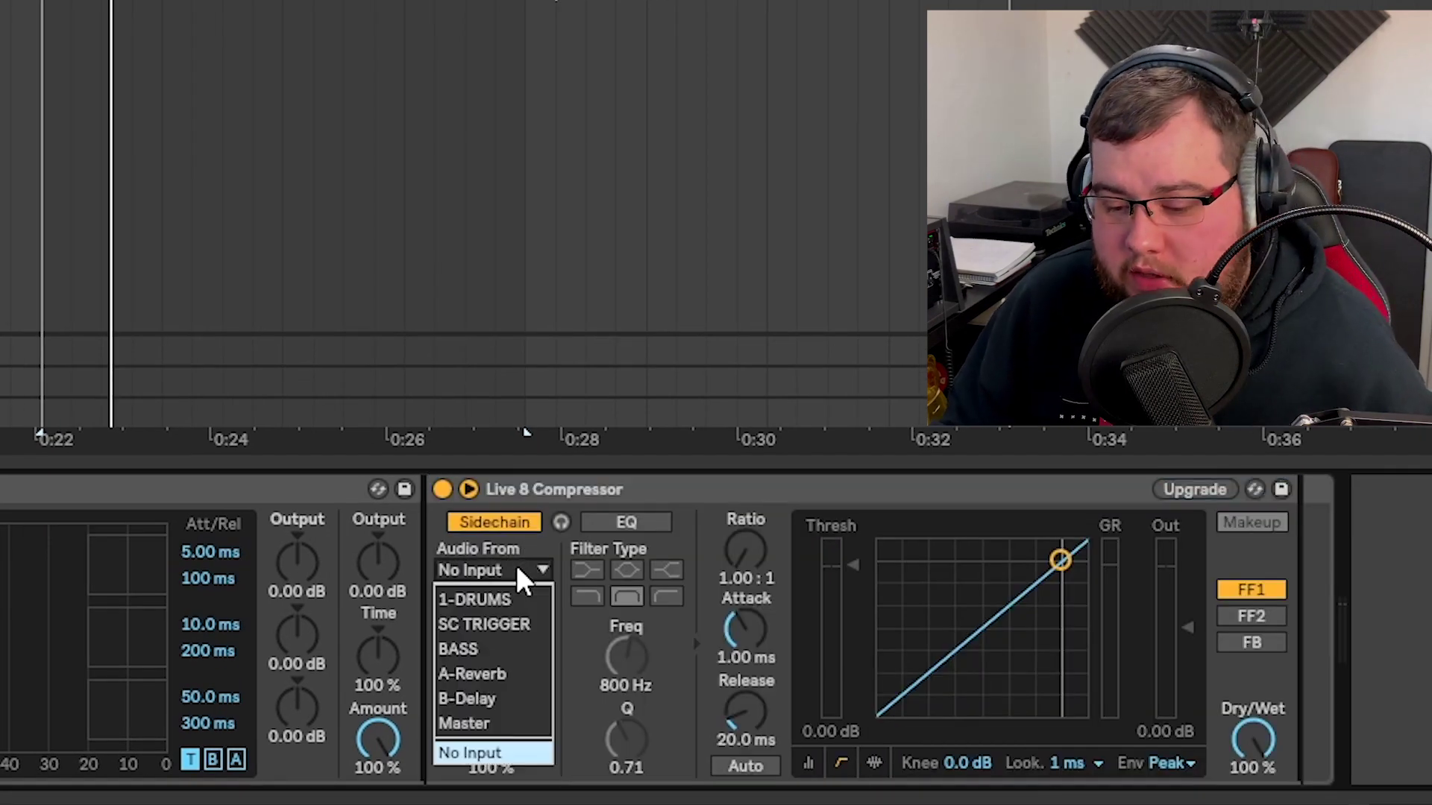
{"action": "left_click", "coordinate": [501, 626]}
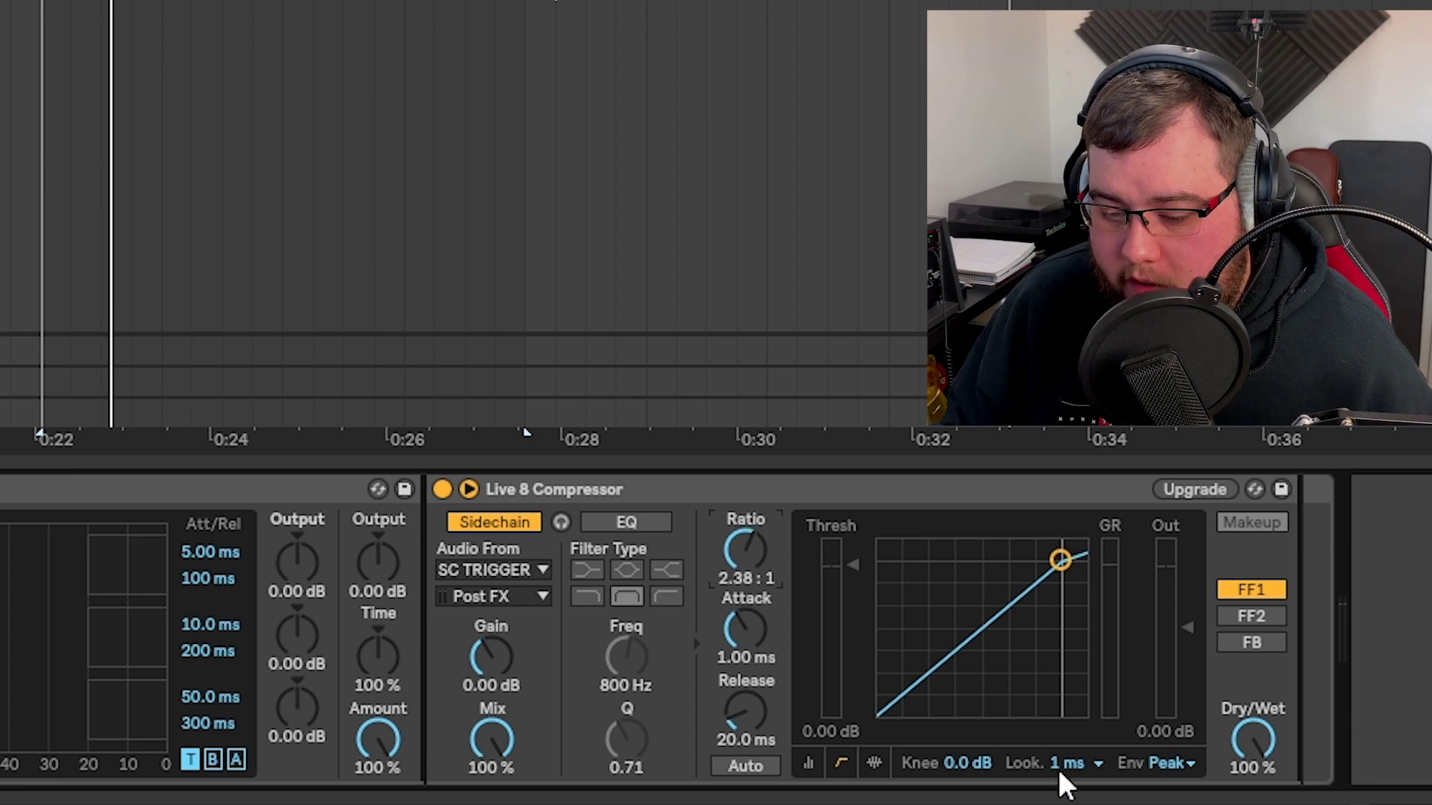
{"action": "left_click", "coordinate": [872, 771]}
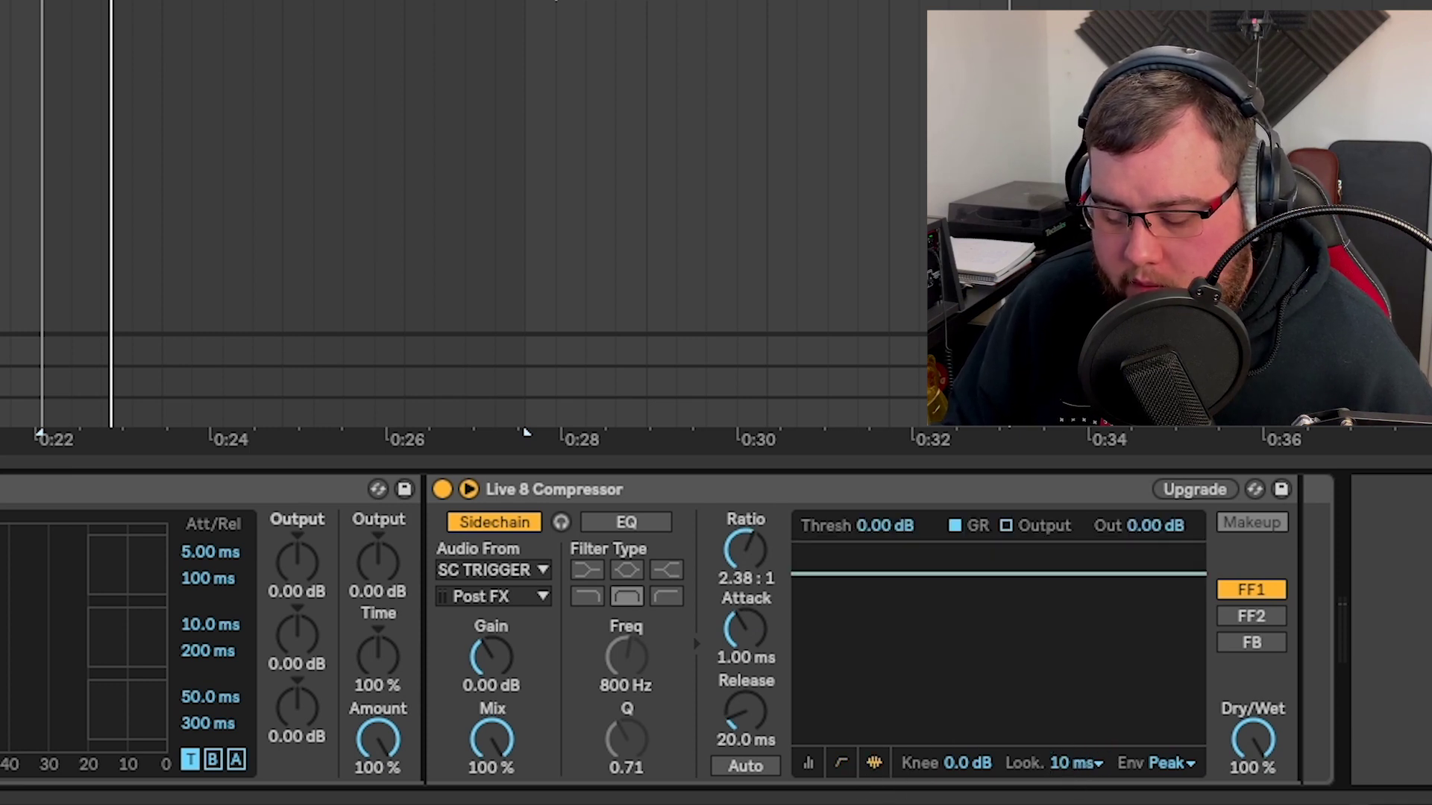
Step: During playback, set the LOW chain compressor to a -23.5 dB threshold, 2.63:1 ratio and 27.7 ms release
{"action": "key", "text": "space"}
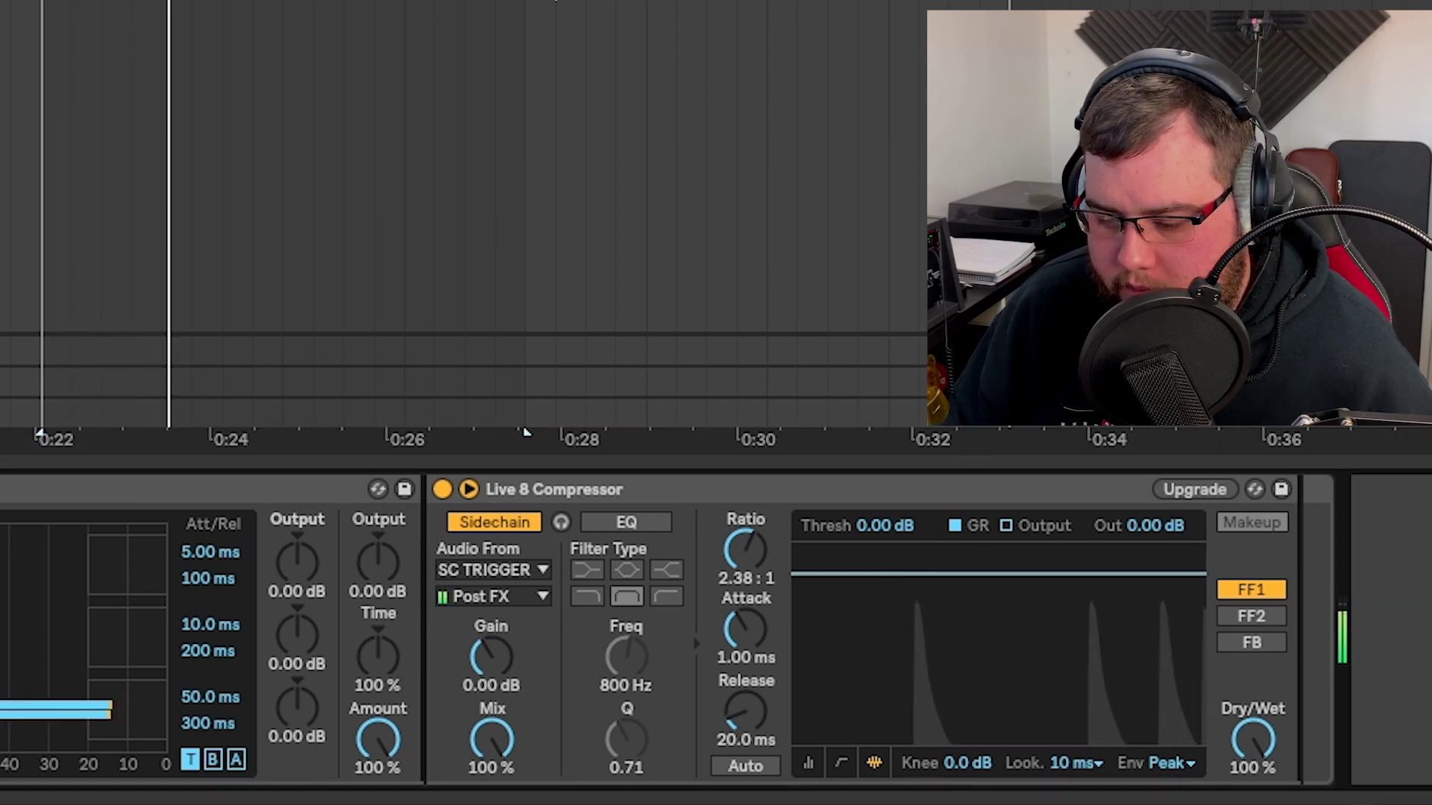
{"action": "left_click_drag", "start_coordinate": [1000, 574], "coordinate": [999, 704]}
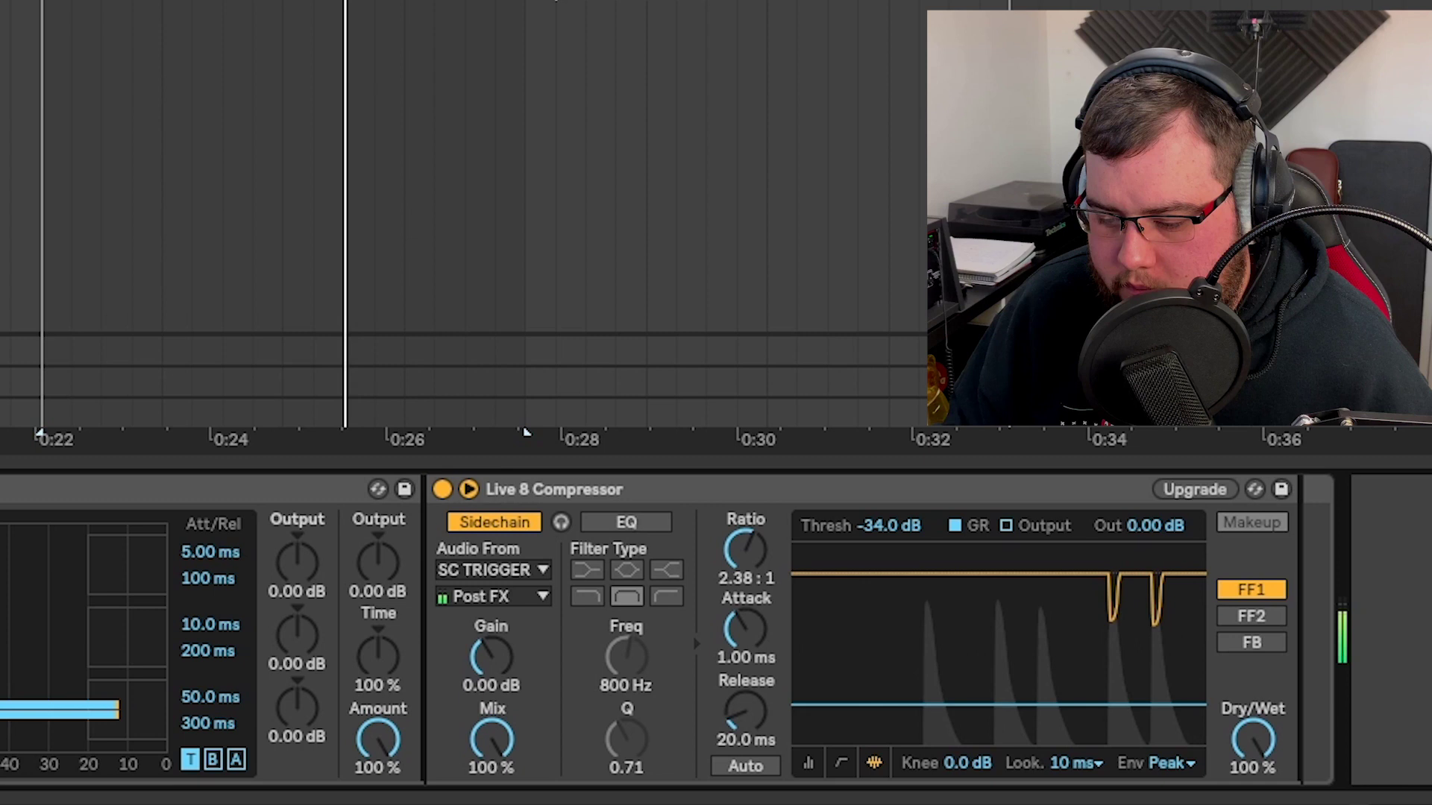
{"action": "left_click_drag", "start_coordinate": [746, 718], "coordinate": [746, 694]}
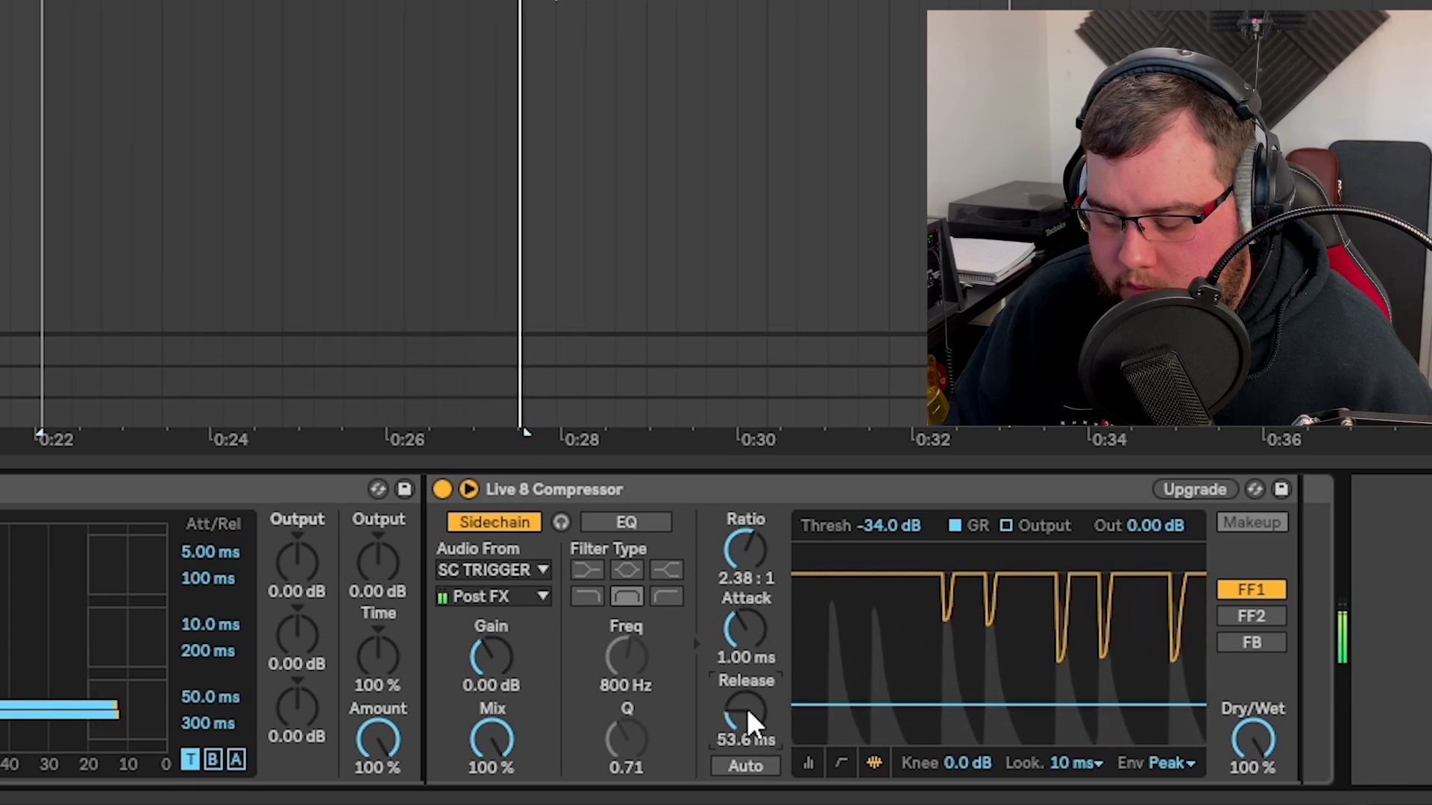
{"action": "mouse_move", "coordinate": [965, 706]}
{"action": "left_mouse_down"}
{"action": "mouse_move", "coordinate": [965, 743]}
{"action": "mouse_move", "coordinate": [965, 710]}
{"action": "left_mouse_up"}
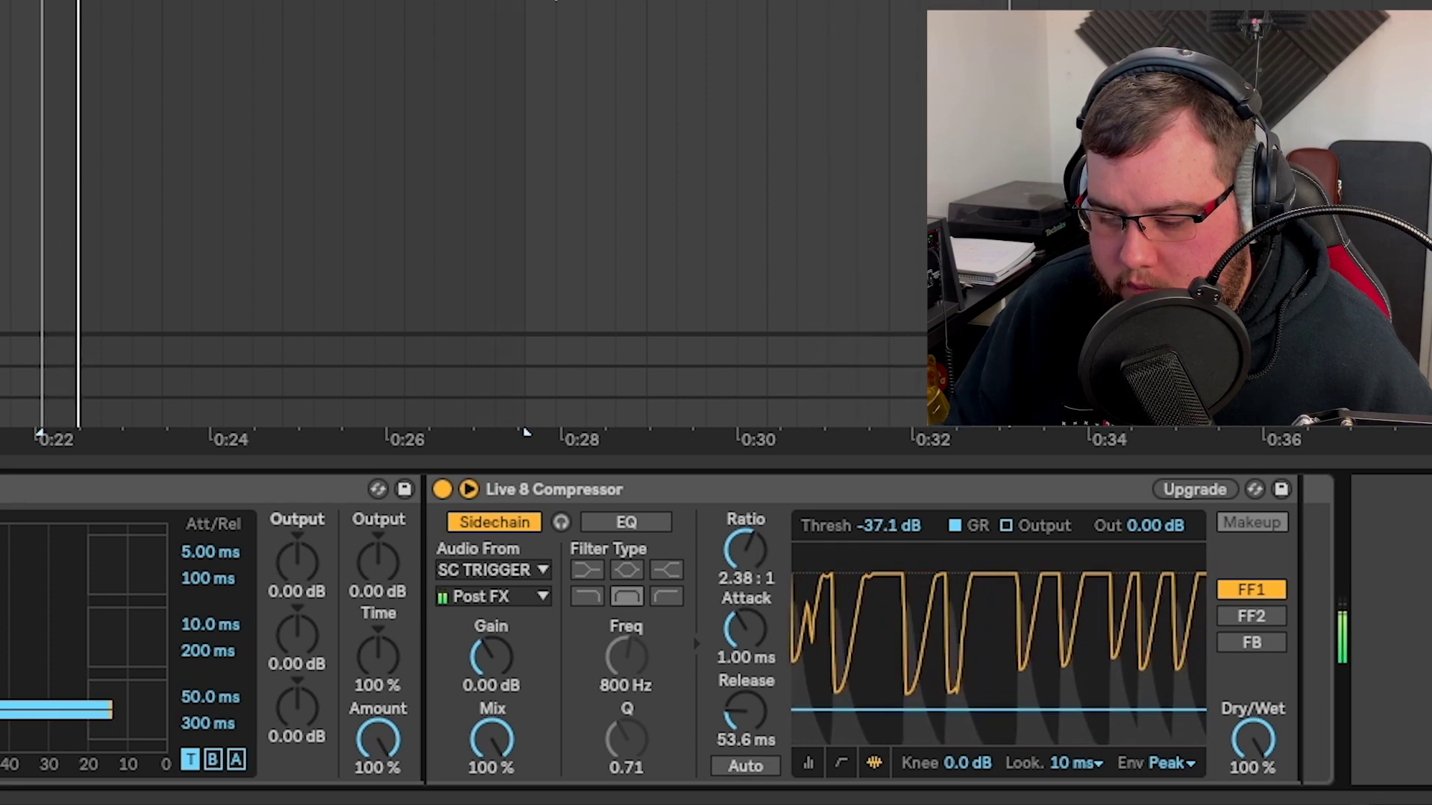
{"action": "left_click_drag", "start_coordinate": [949, 709], "coordinate": [950, 695]}
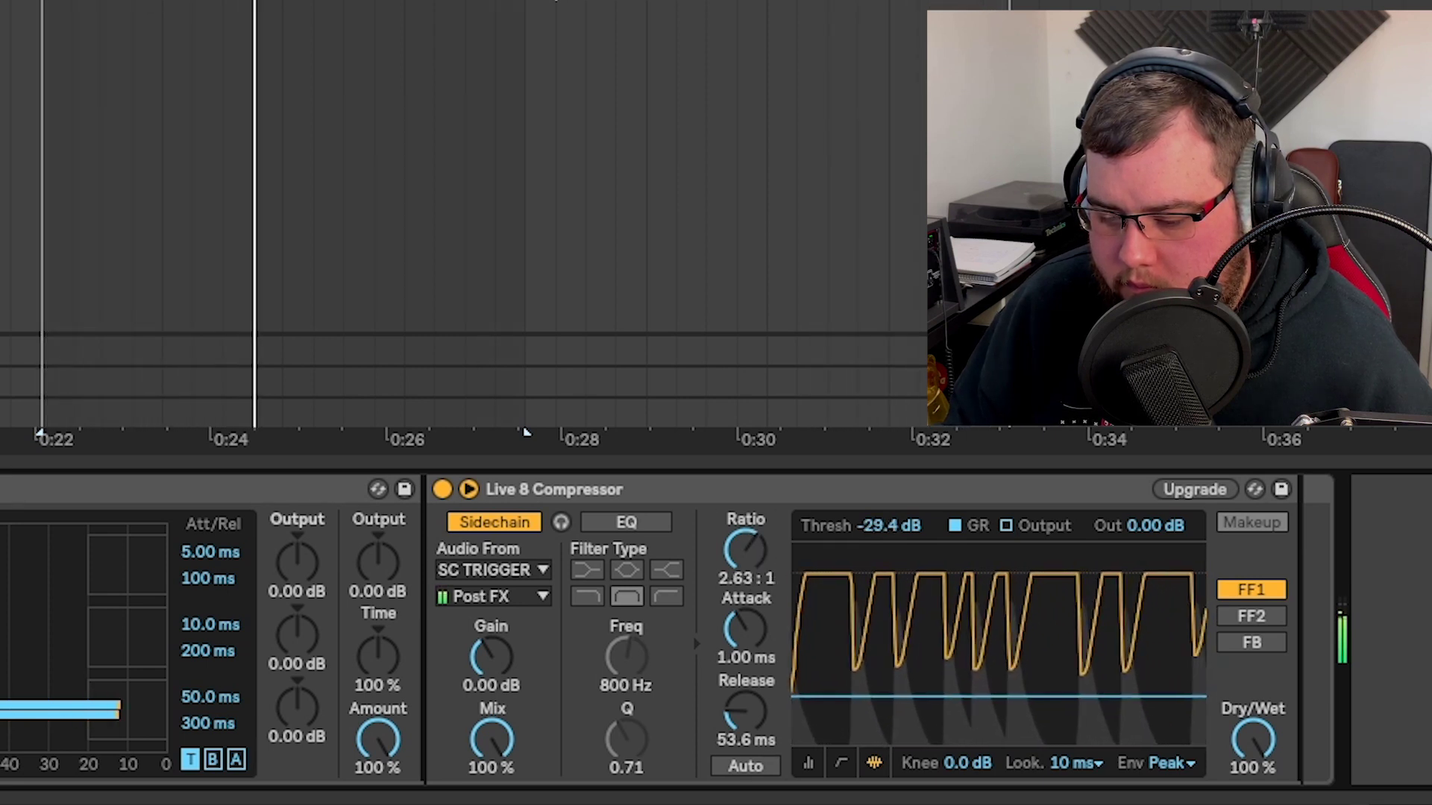
{"action": "left_click_drag", "start_coordinate": [746, 712], "coordinate": [745, 740]}
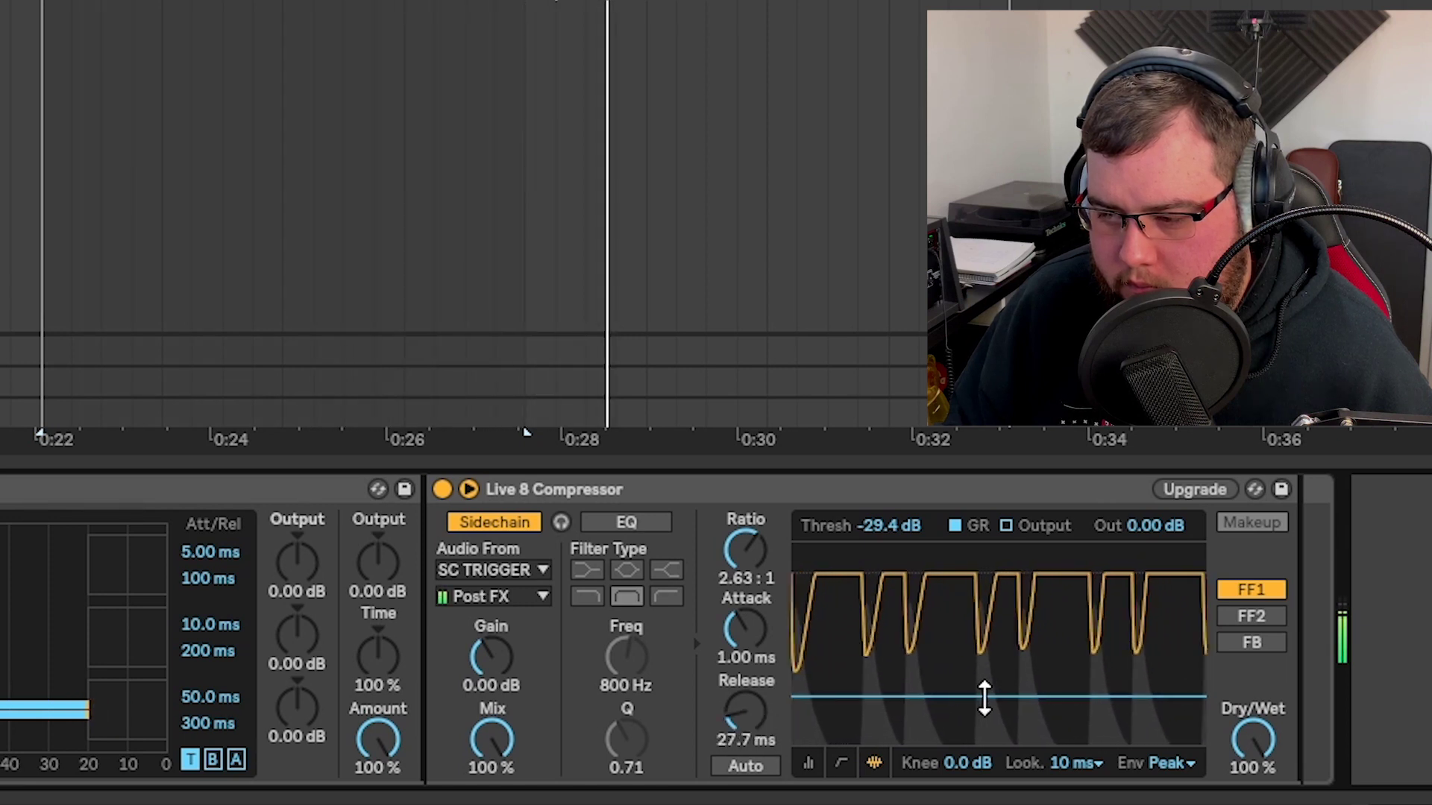
{"action": "left_click_drag", "start_coordinate": [984, 696], "coordinate": [985, 682]}
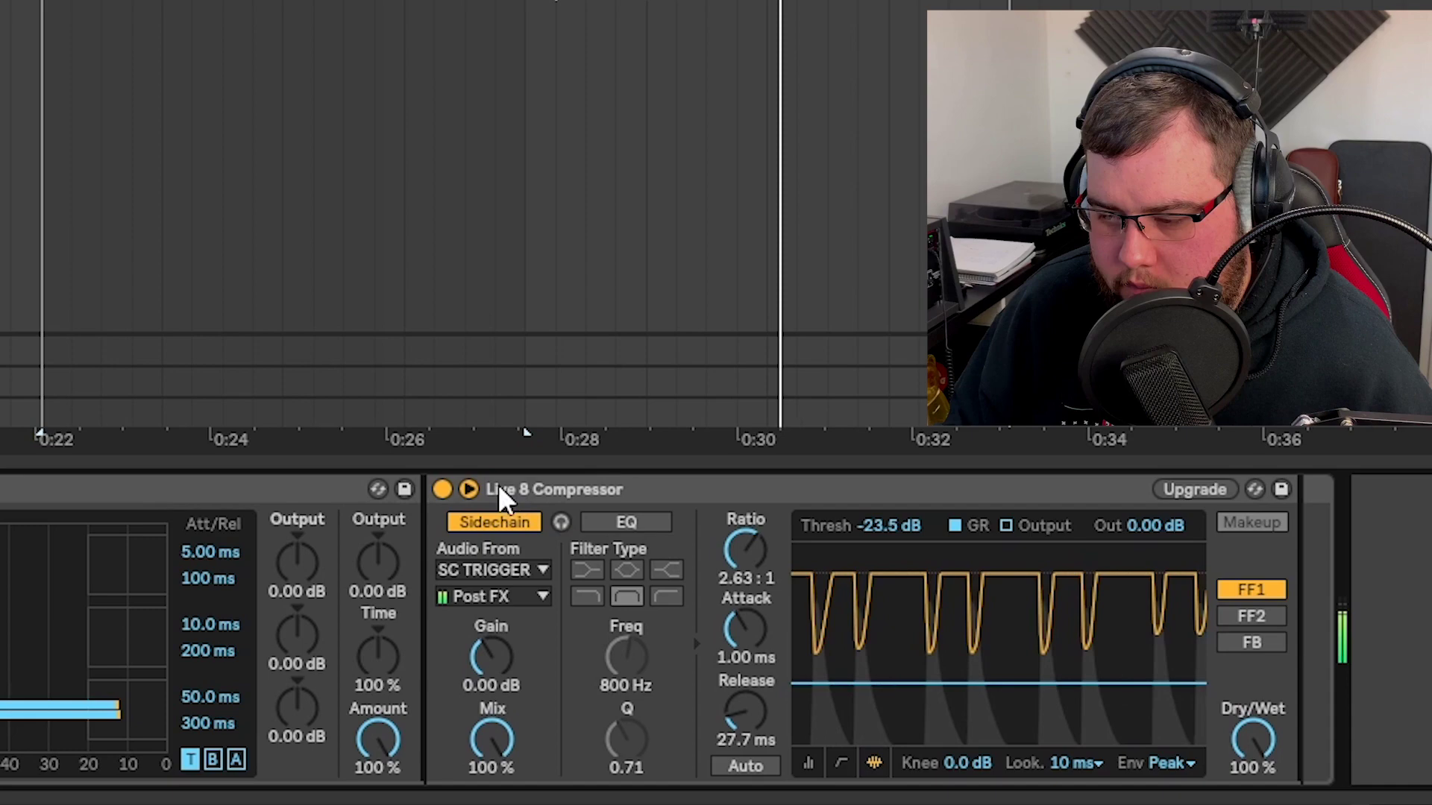
Step: Compare the LOW chain with its compressor bypassed and active, and take the BASS track out of solo
{"action": "left_click", "coordinate": [443, 488]}
{"action": "left_click", "coordinate": [443, 488]}
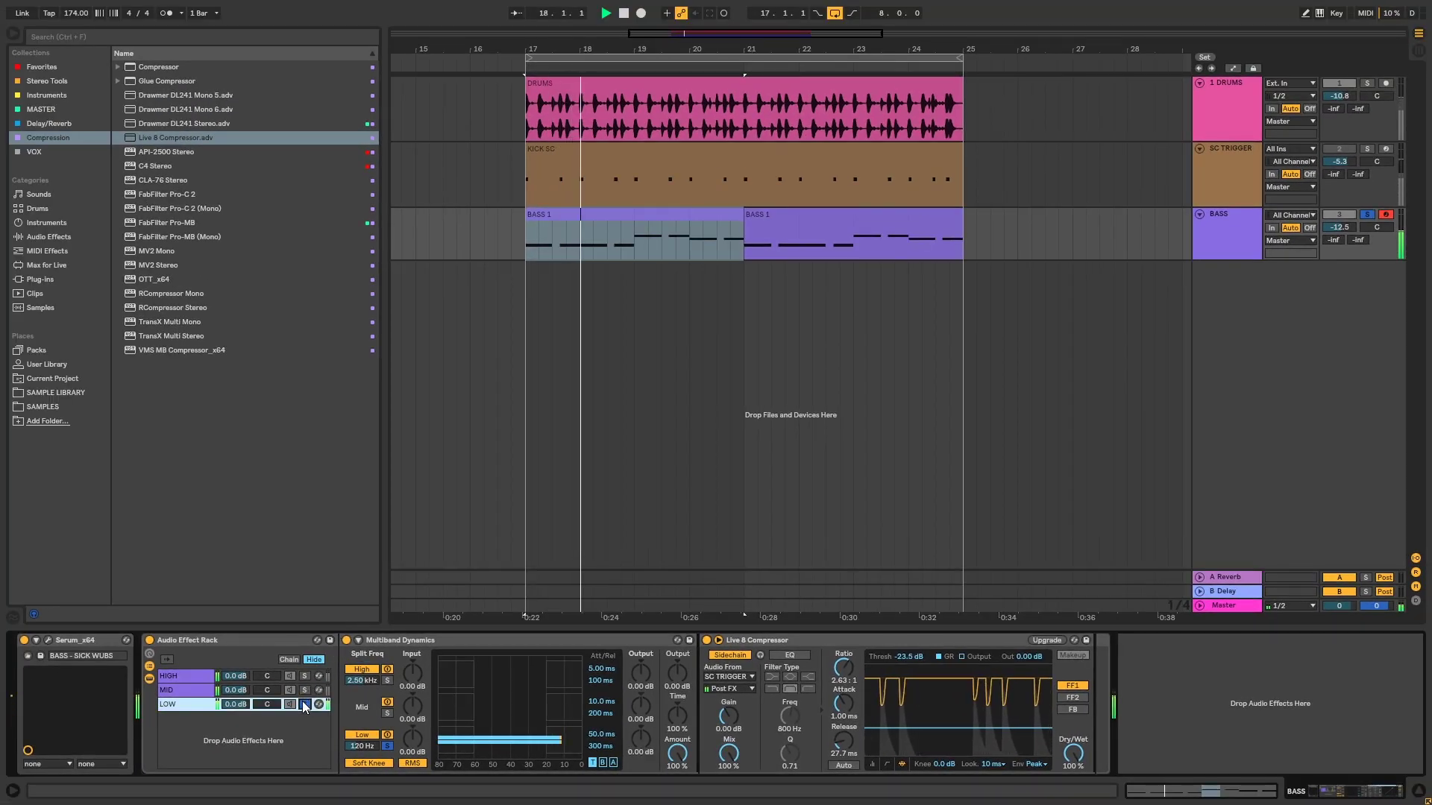
{"action": "left_click", "coordinate": [1367, 215]}
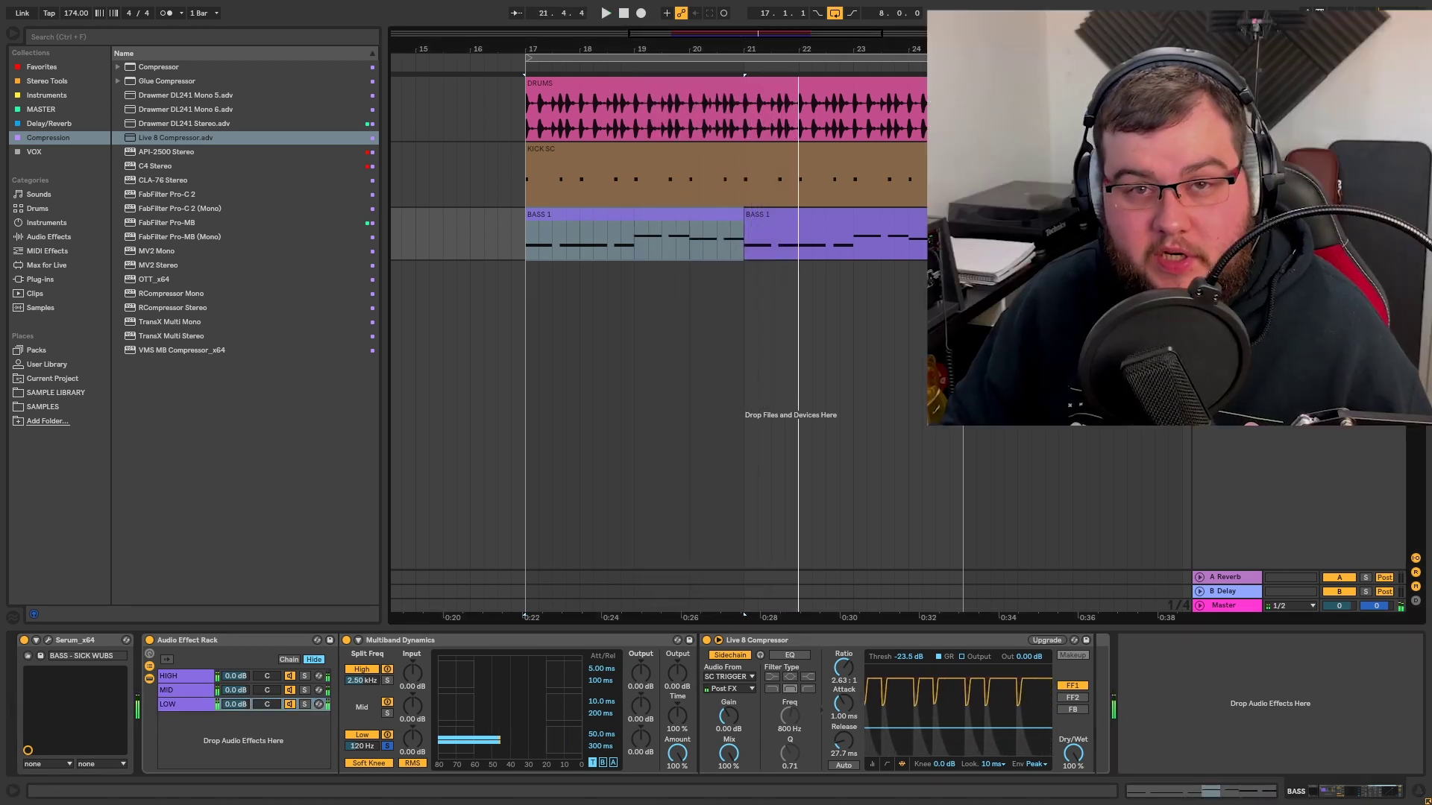
Step: Add the Live 8 Compressor preset after Multiband Dynamics in the MID chain, sidechained from SC TRIGGER with 10 ms lookahead
{"action": "left_click", "coordinate": [184, 692]}
{"action": "left_click_drag", "start_coordinate": [172, 149], "coordinate": [727, 685]}
{"action": "left_click", "coordinate": [719, 640]}
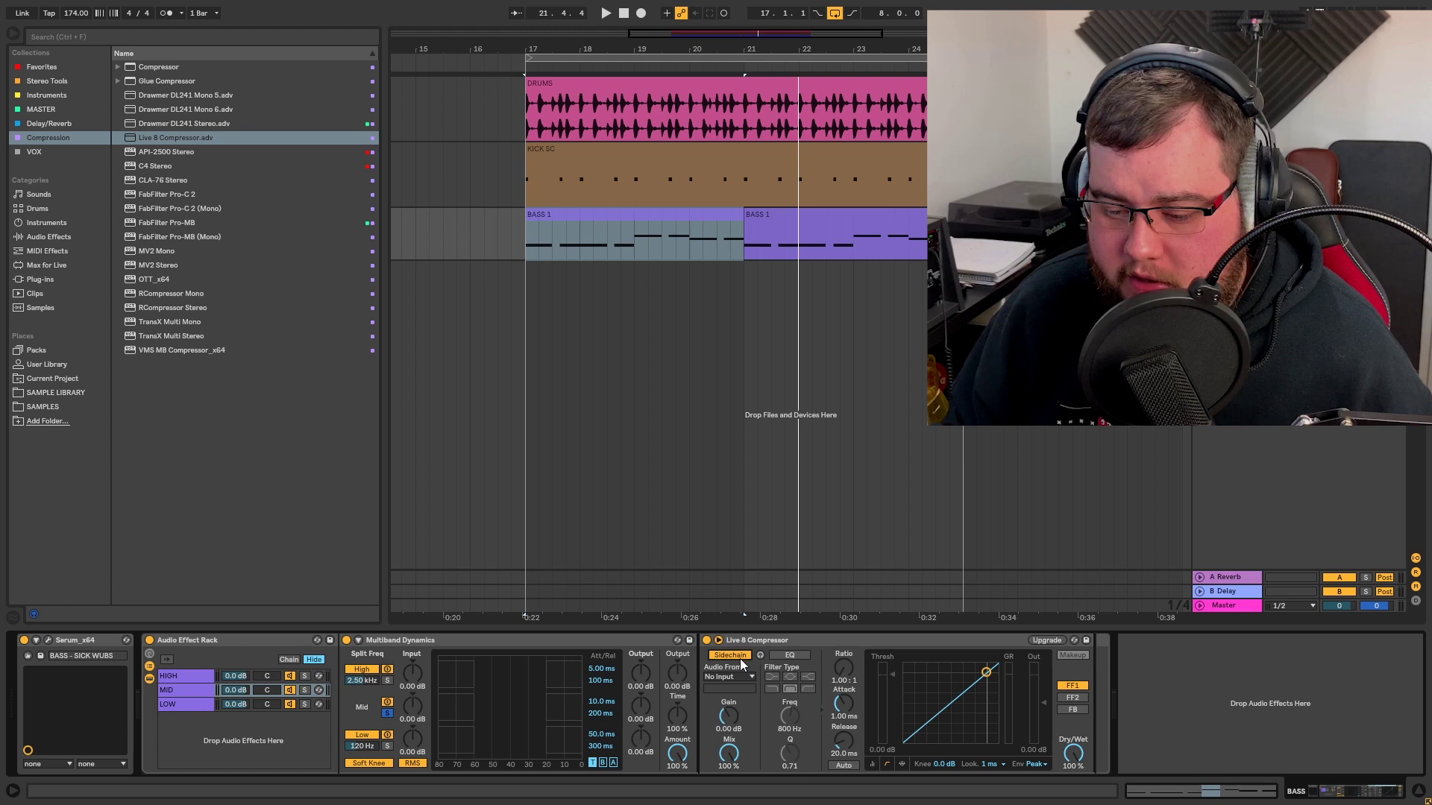
{"action": "left_click", "coordinate": [737, 677]}
{"action": "left_click", "coordinate": [726, 704]}
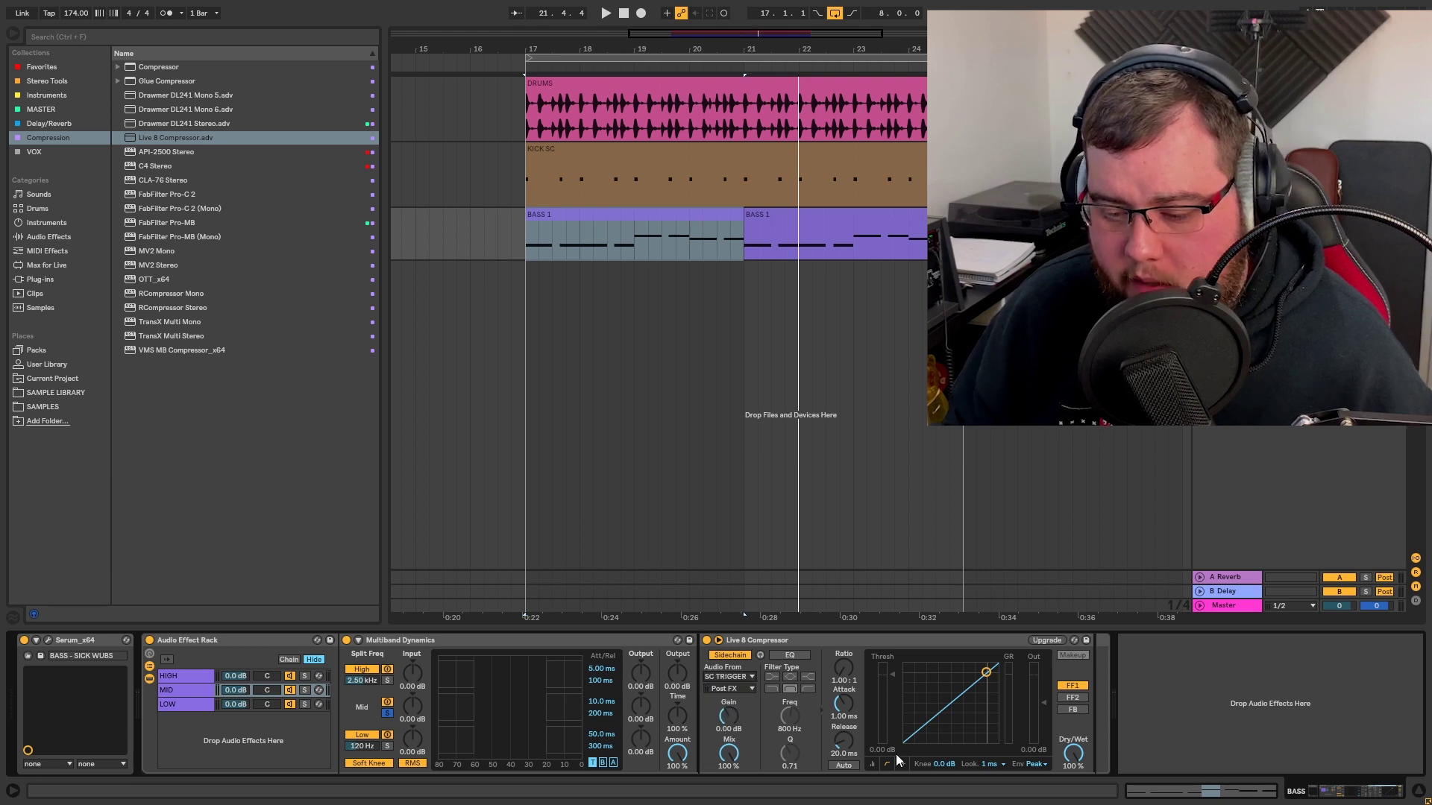
{"action": "left_click", "coordinate": [992, 763]}
{"action": "left_click", "coordinate": [990, 749]}
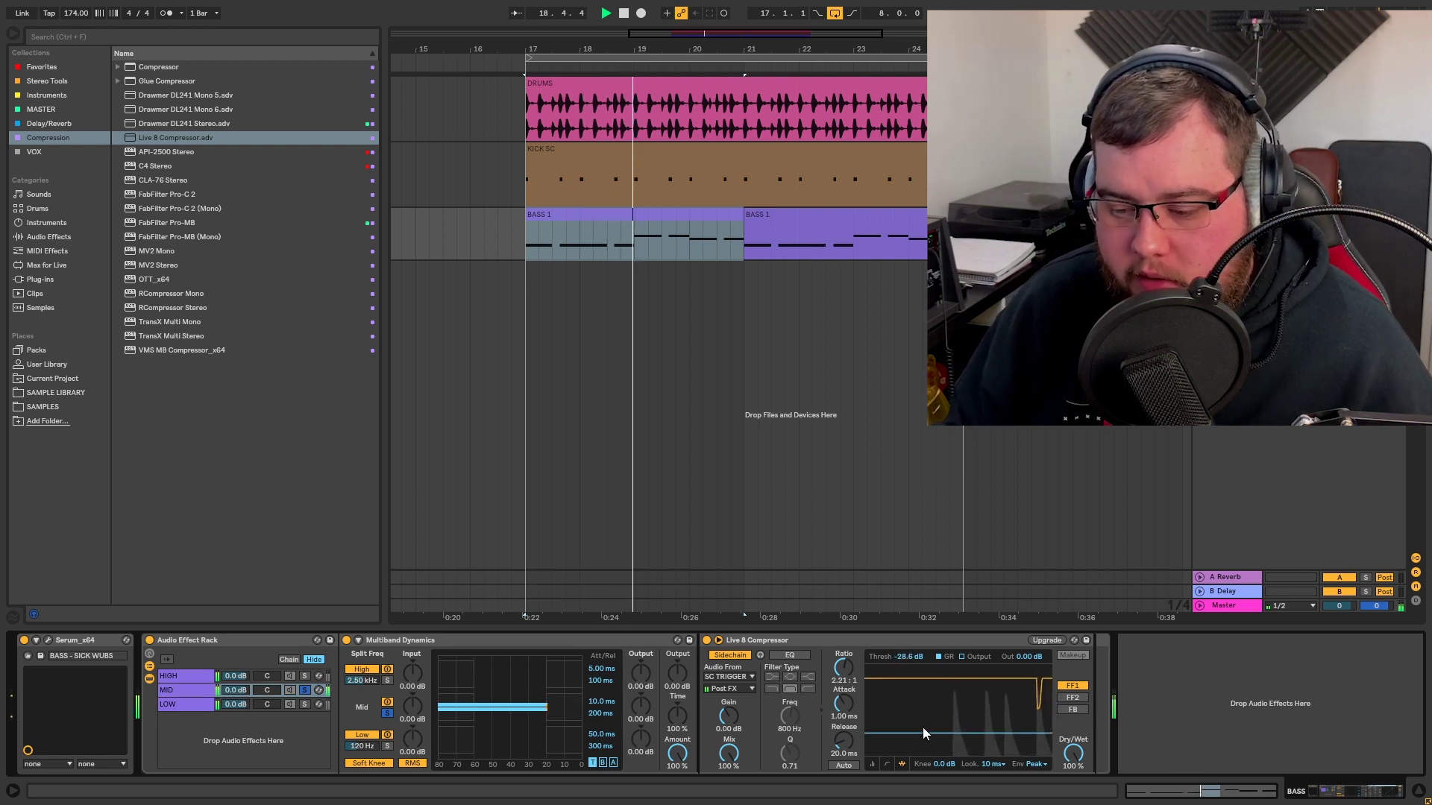
Step: Set the MID compressor to FF2, -29.4 dB threshold, 2.29:1 ratio, 2.19 ms attack and 49.2 ms release, and unsolo the chain
{"action": "left_click_drag", "start_coordinate": [941, 733], "coordinate": [940, 731]}
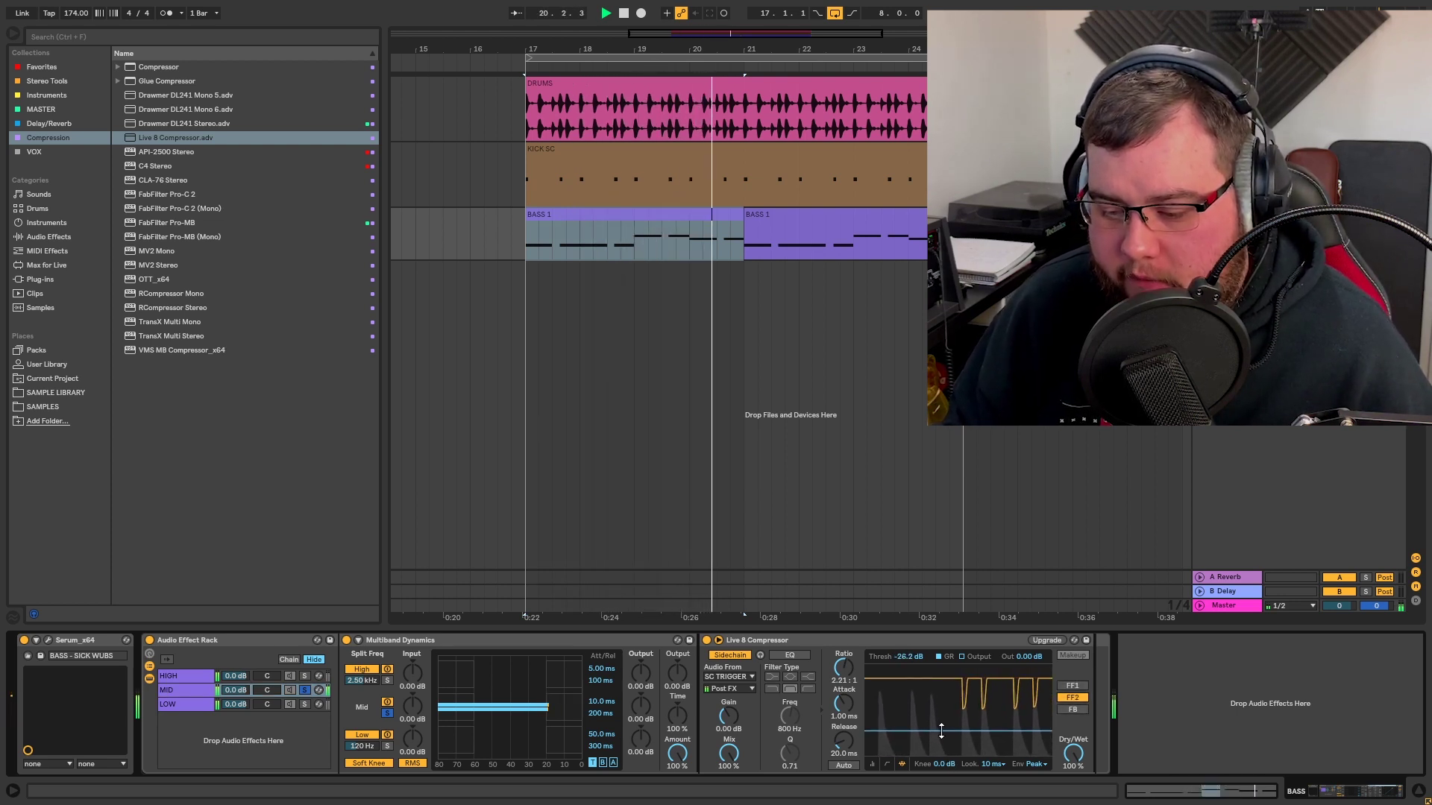
{"action": "left_click_drag", "start_coordinate": [838, 705], "coordinate": [837, 694]}
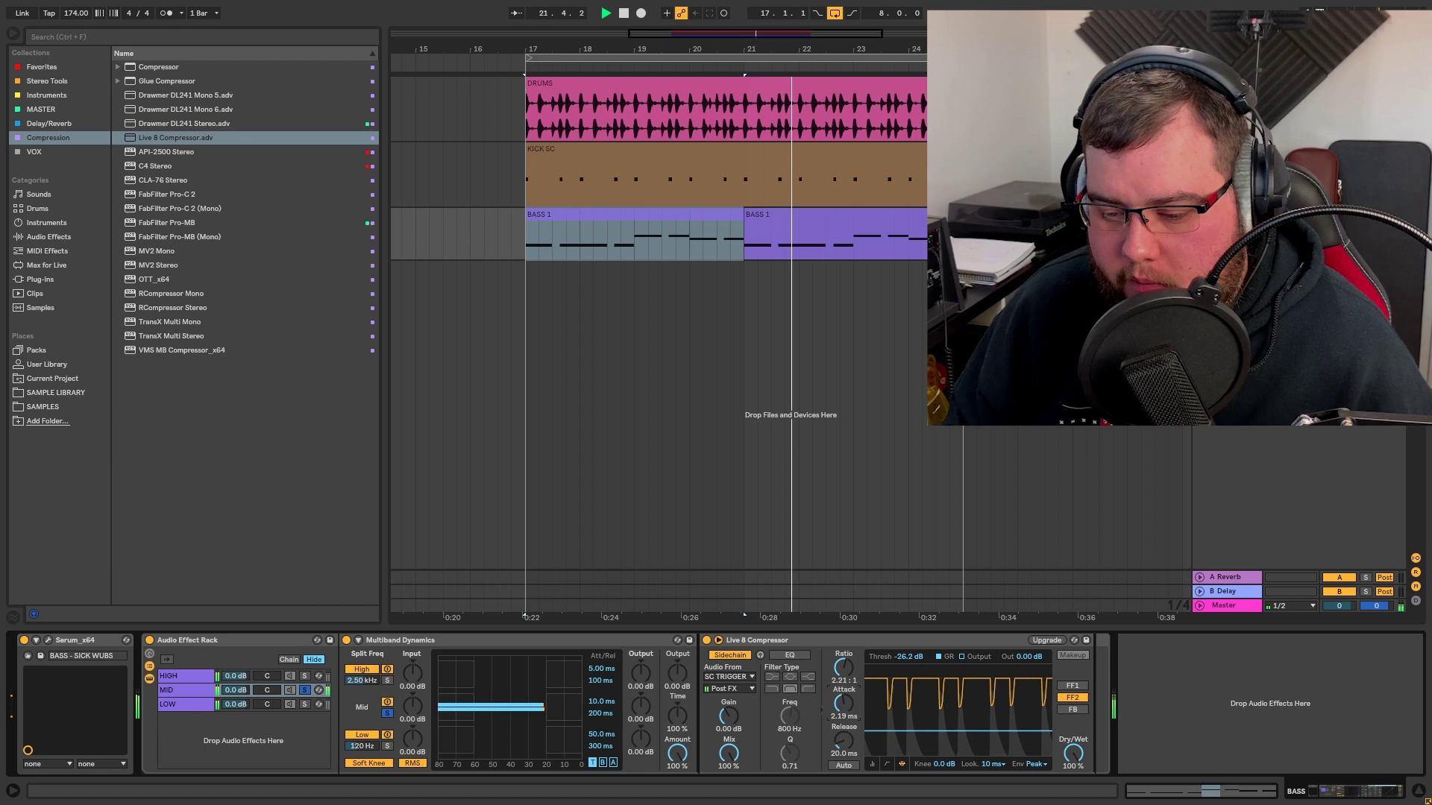
{"action": "left_click_drag", "start_coordinate": [838, 743], "coordinate": [838, 727]}
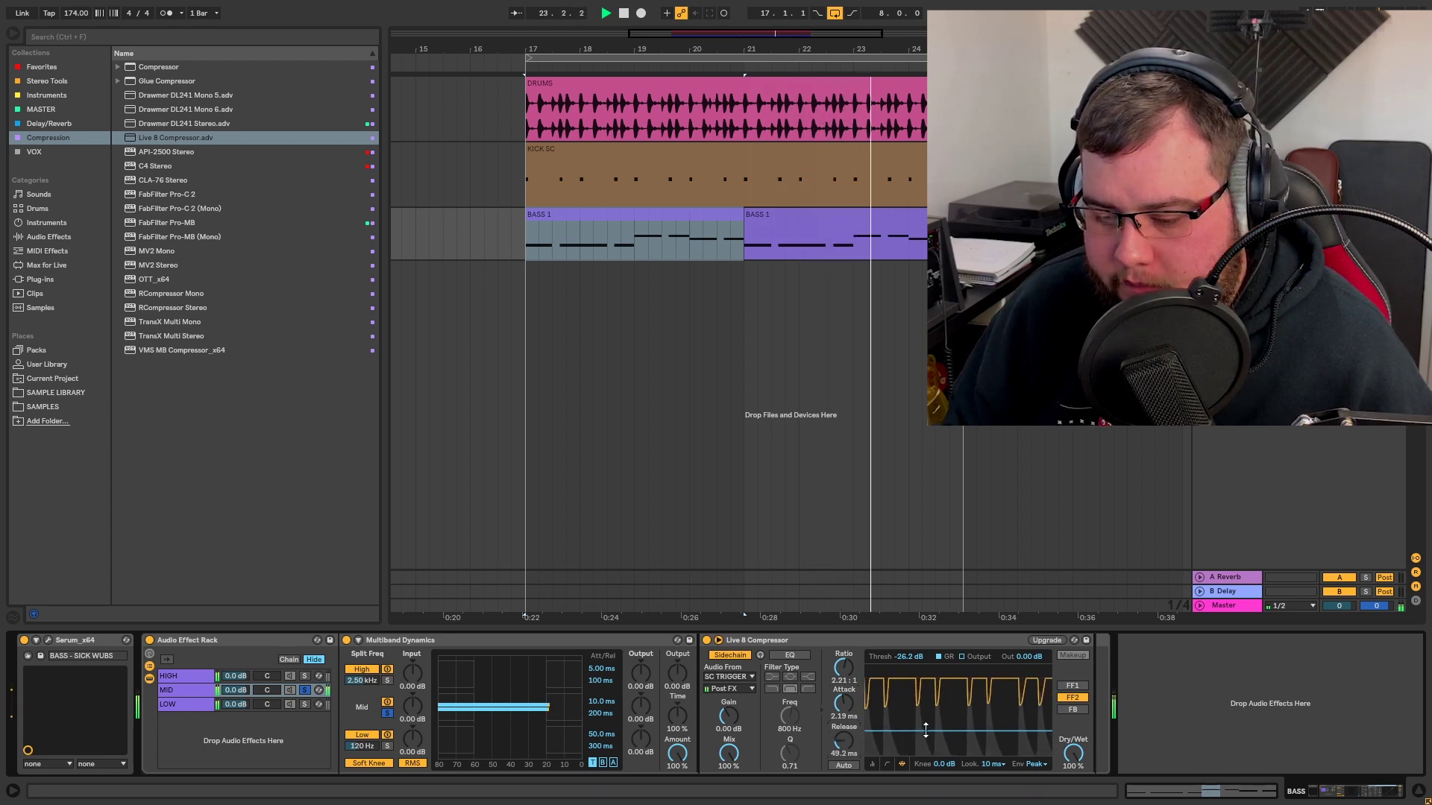
{"action": "left_click_drag", "start_coordinate": [925, 731], "coordinate": [925, 733]}
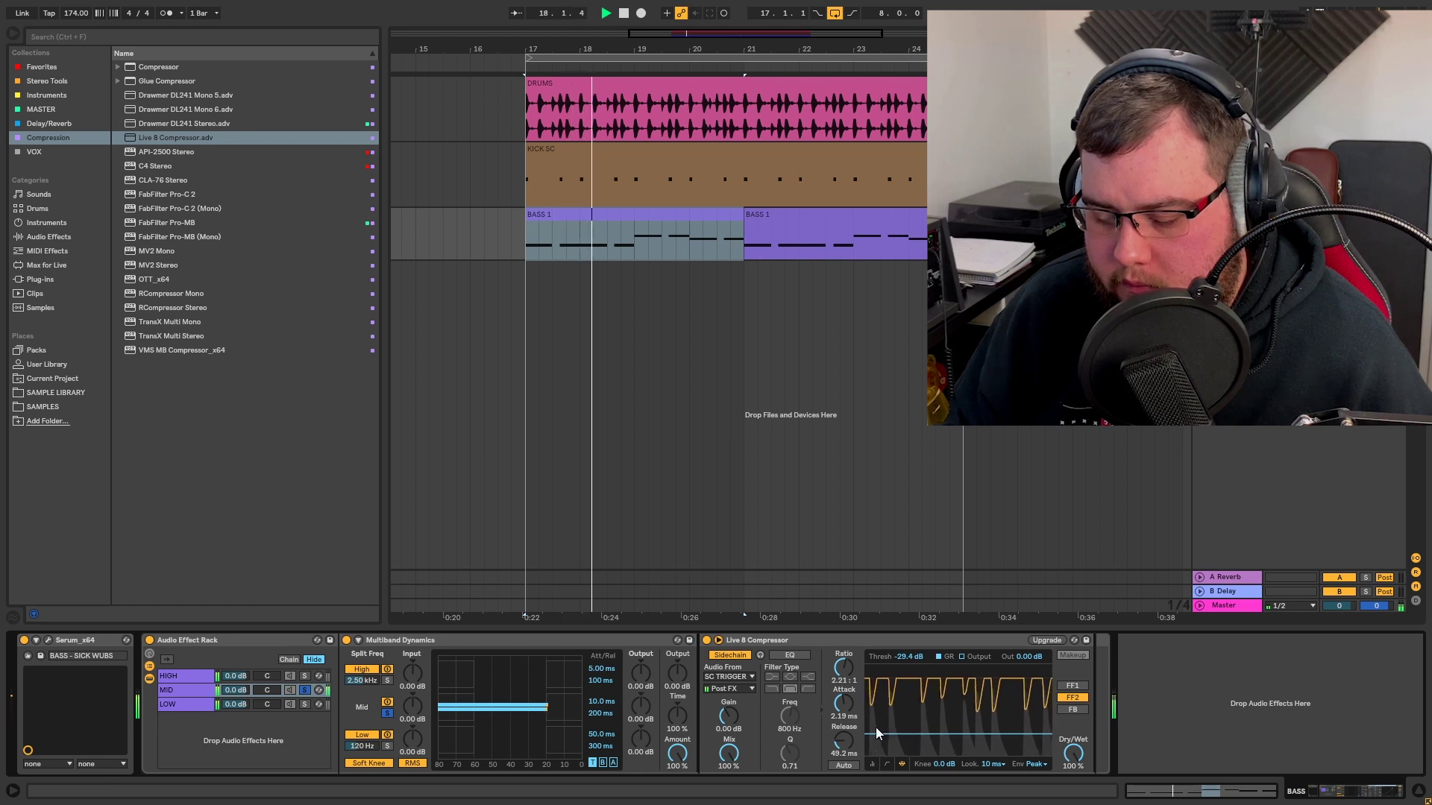
{"action": "left_click_drag", "start_coordinate": [842, 679], "coordinate": [842, 674]}
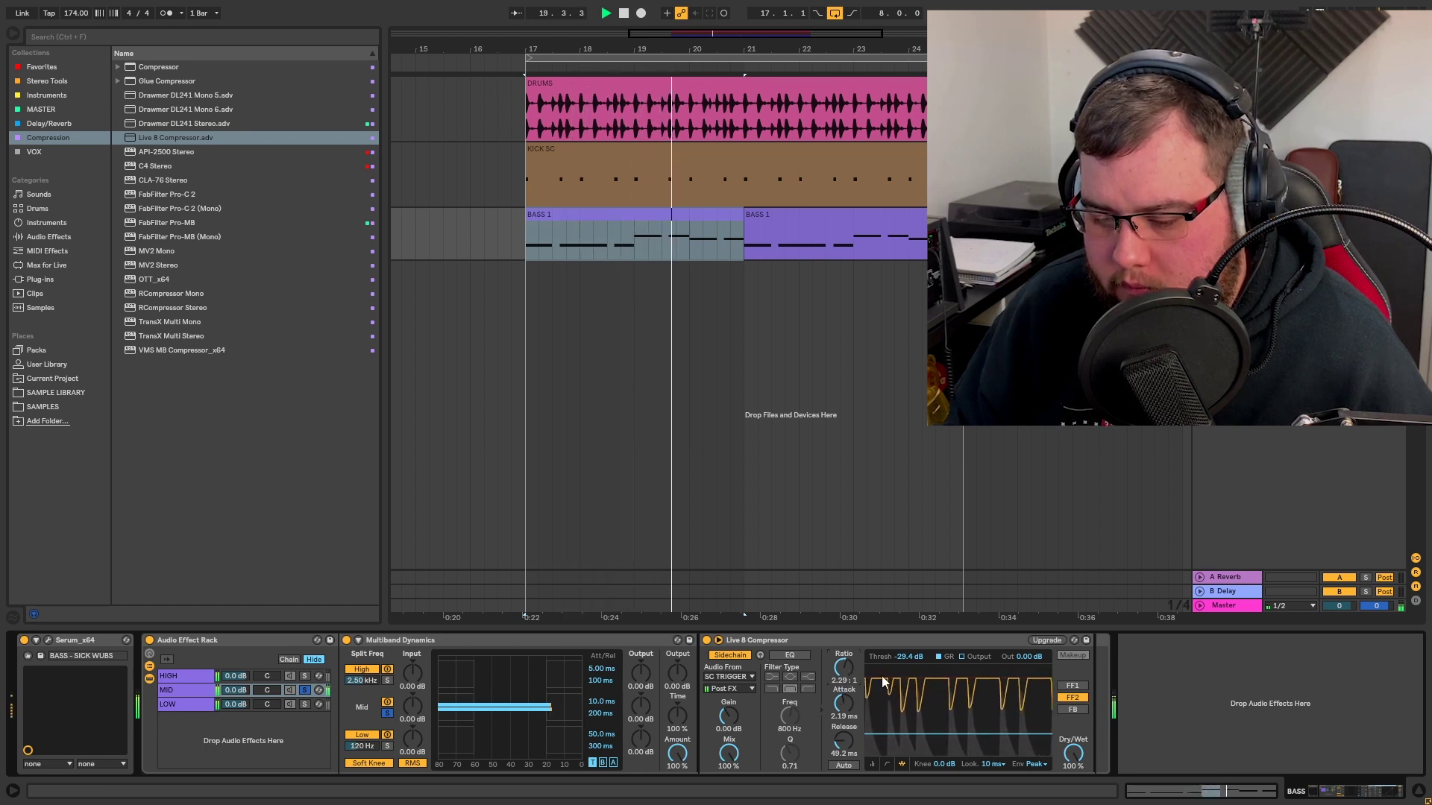
{"action": "left_click", "coordinate": [302, 690]}
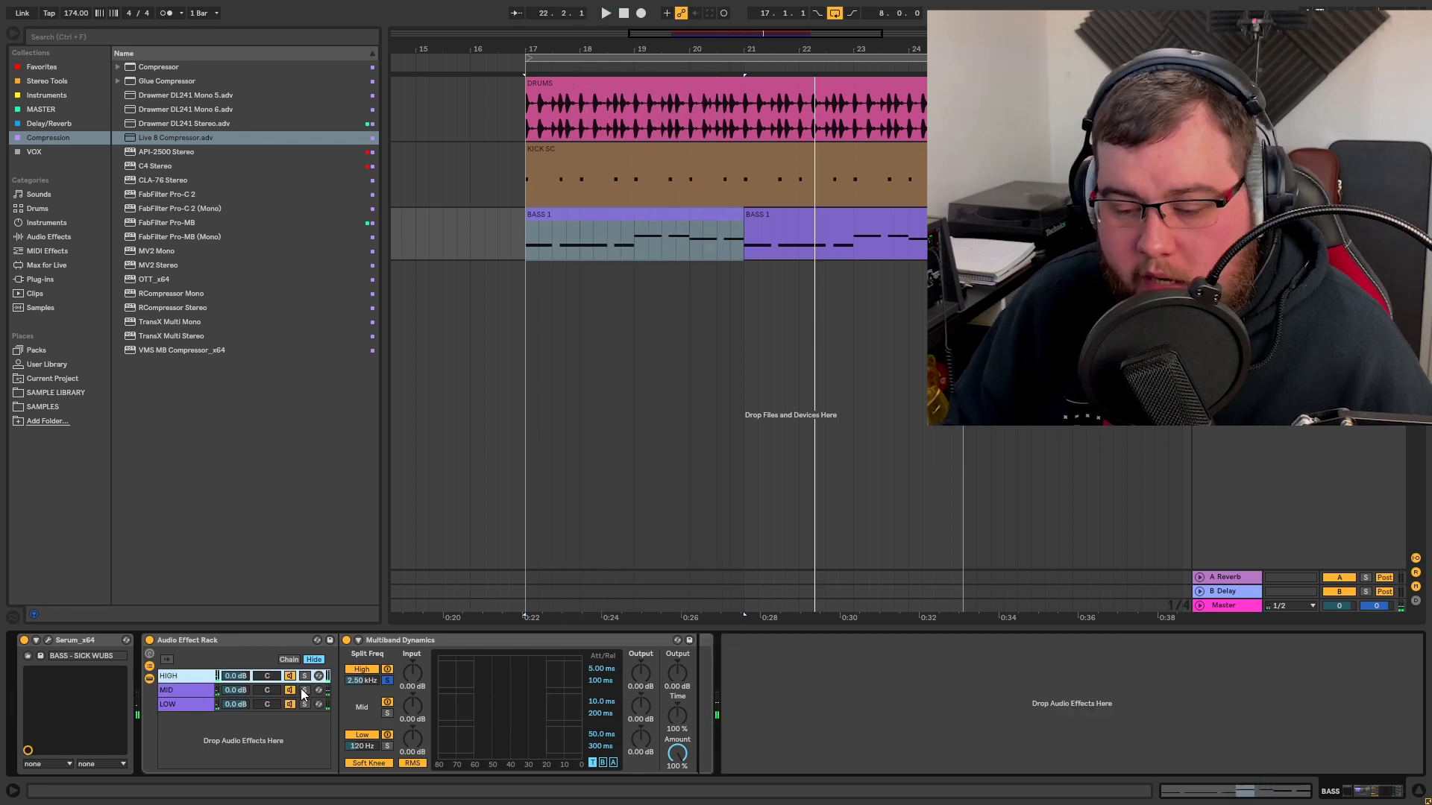
Step: Add the Live 8 Compressor preset after Multiband Dynamics in the HIGH chain, sidechained from SC TRIGGER with 10 ms lookahead
{"action": "left_click_drag", "start_coordinate": [157, 138], "coordinate": [700, 661]}
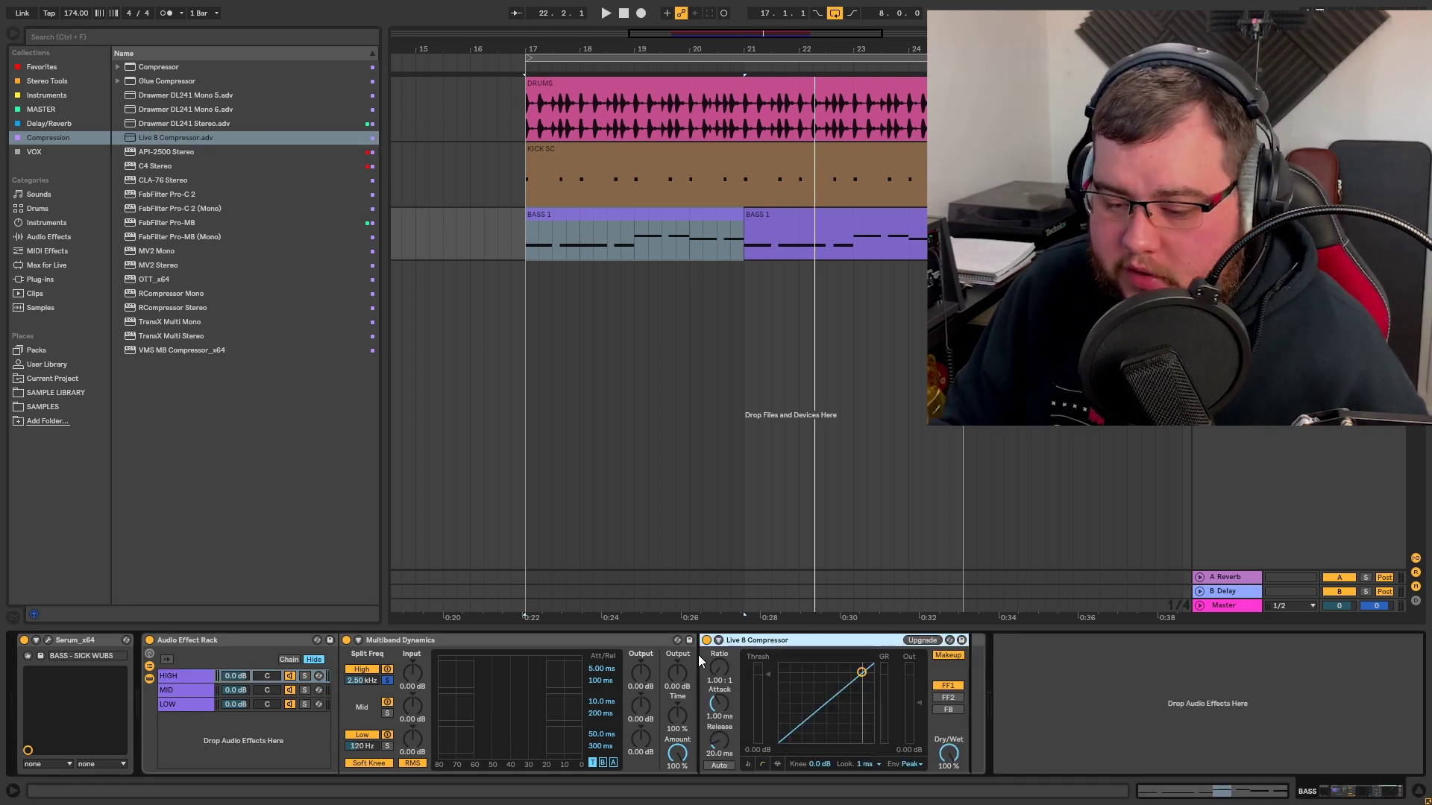
{"action": "left_click", "coordinate": [719, 640]}
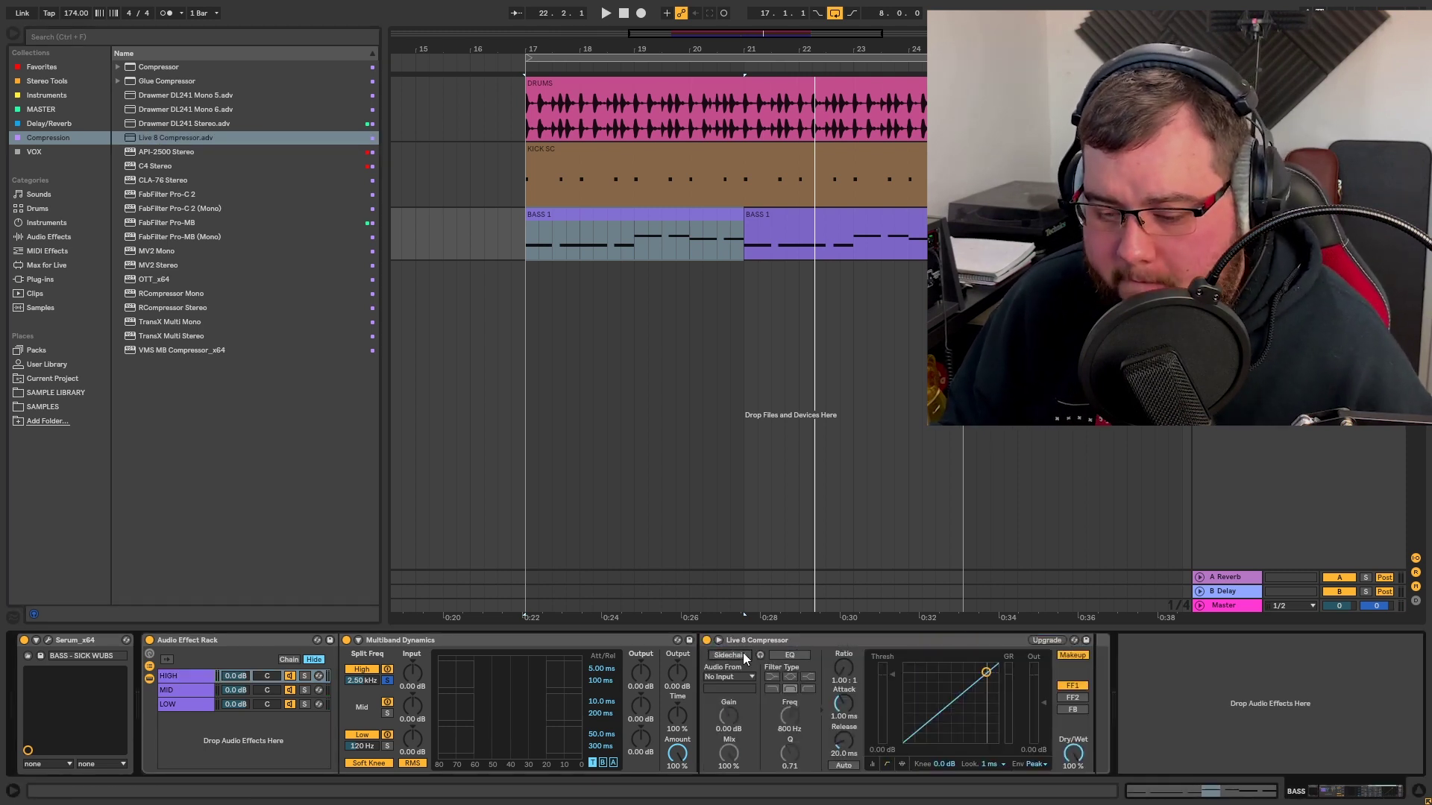
{"action": "left_click", "coordinate": [742, 676]}
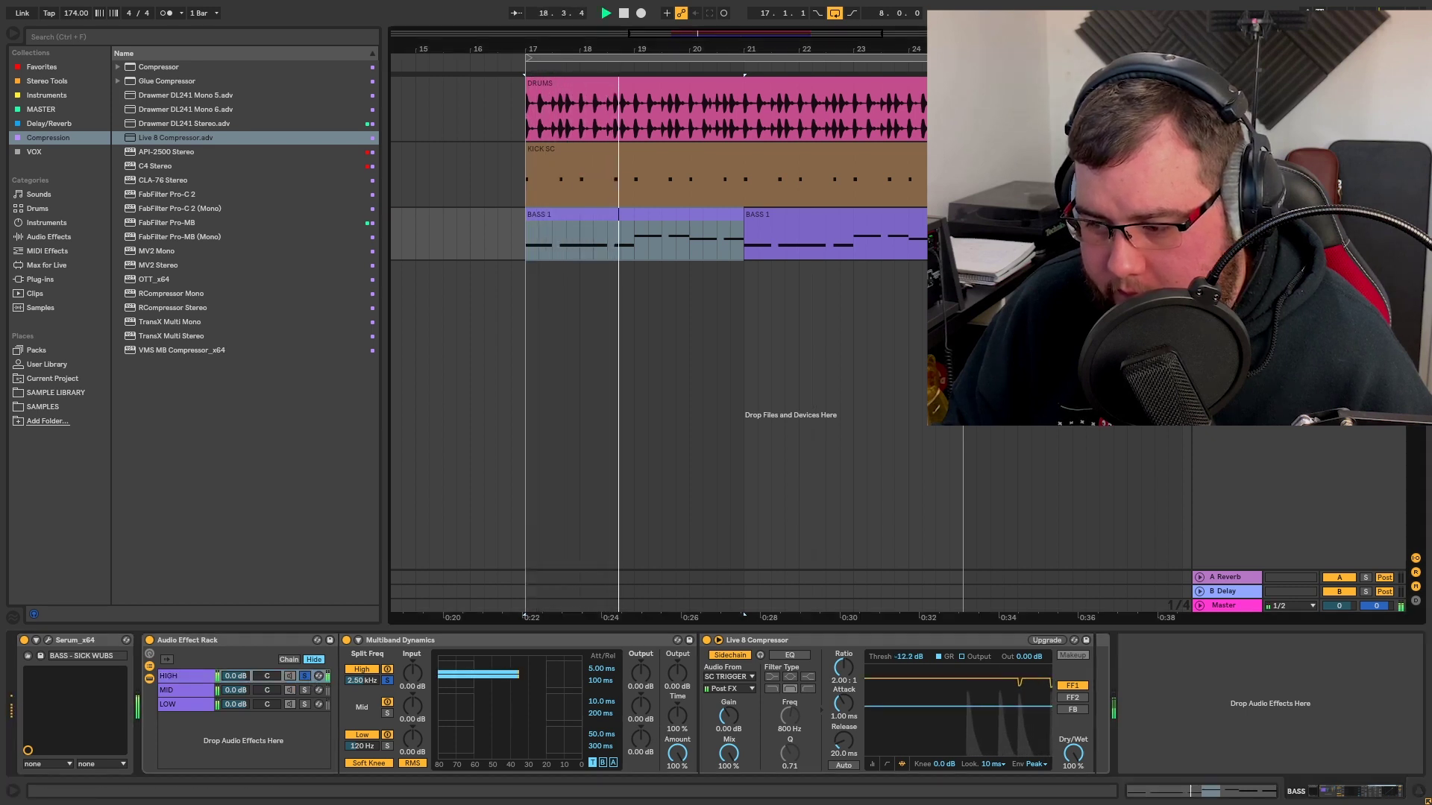
Step: Set the HIGH compressor to -17.3 dB threshold, 2.47:1 ratio, 1.16 ms attack and 27.7 ms release, and unsolo the chain
{"action": "left_click_drag", "start_coordinate": [974, 704], "coordinate": [974, 727]}
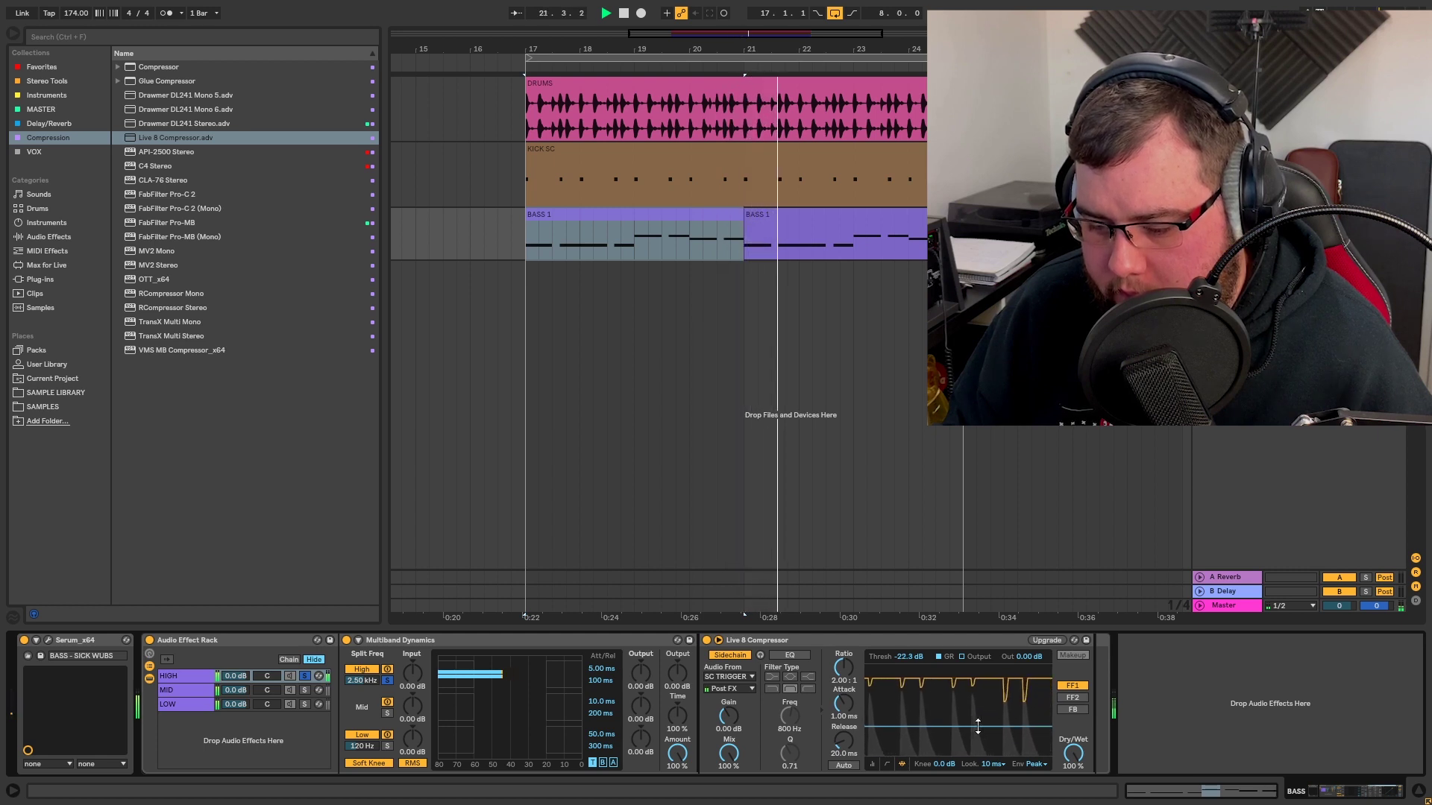
{"action": "left_click_drag", "start_coordinate": [855, 741], "coordinate": [843, 657]}
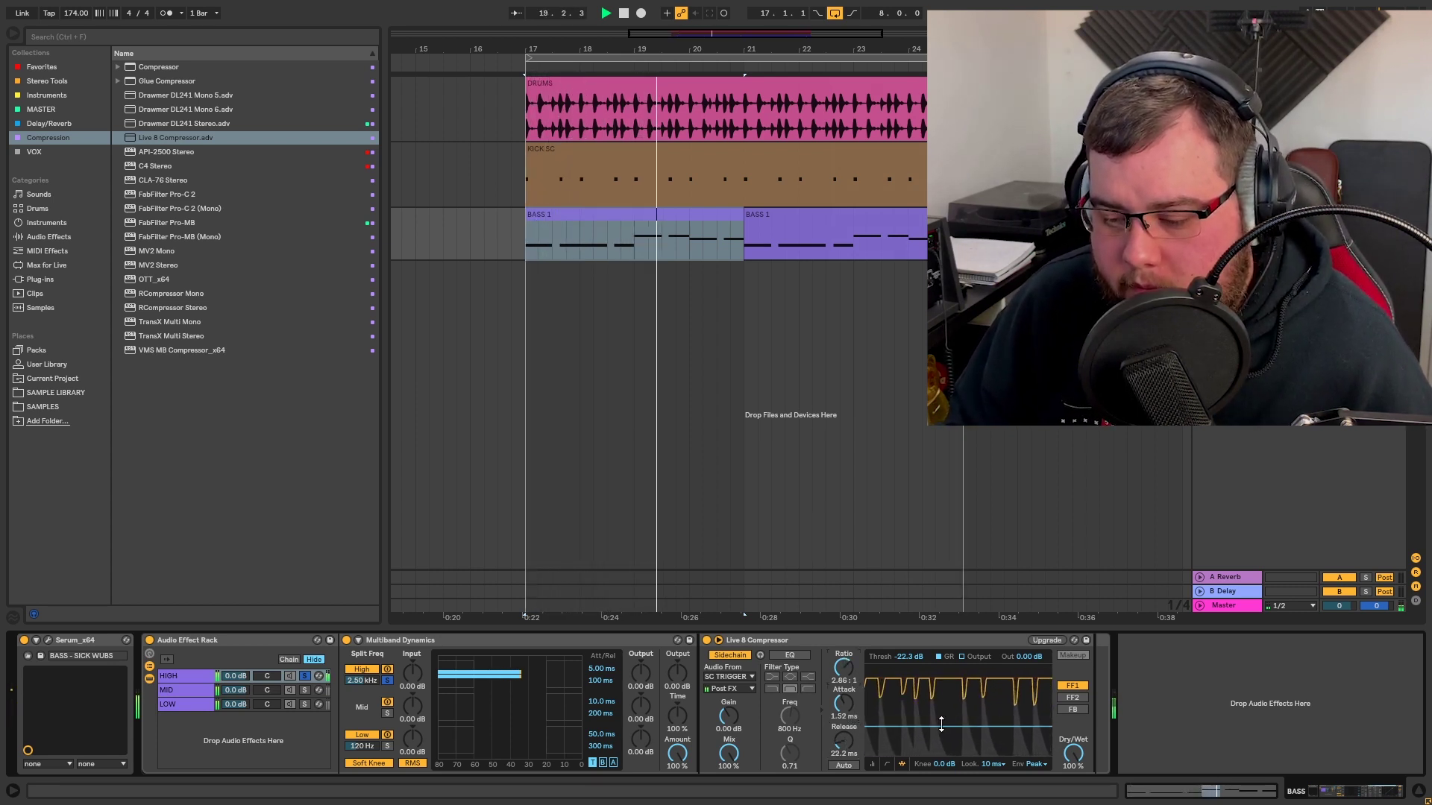
{"action": "left_click_drag", "start_coordinate": [941, 726], "coordinate": [941, 728]}
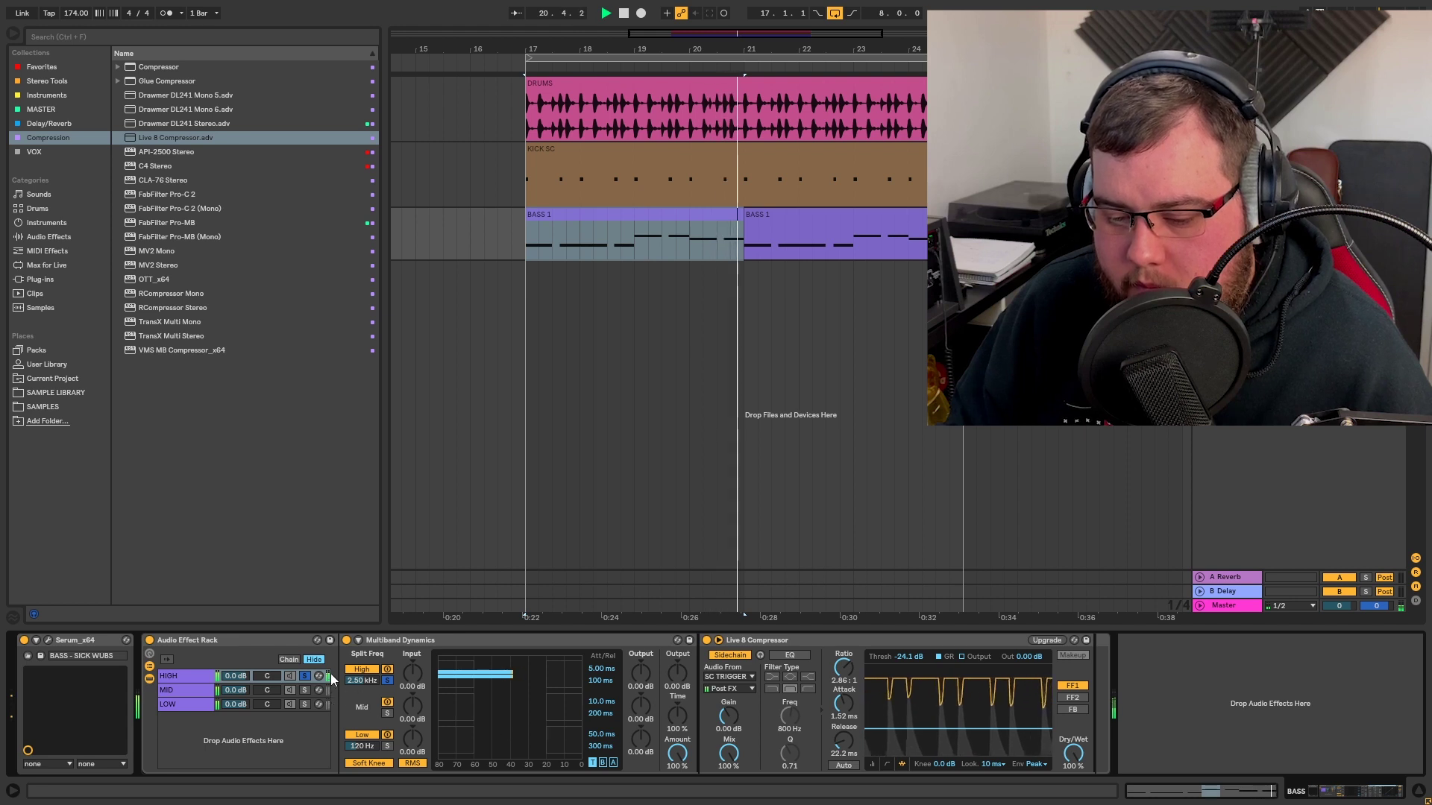
{"action": "left_click", "coordinate": [304, 676]}
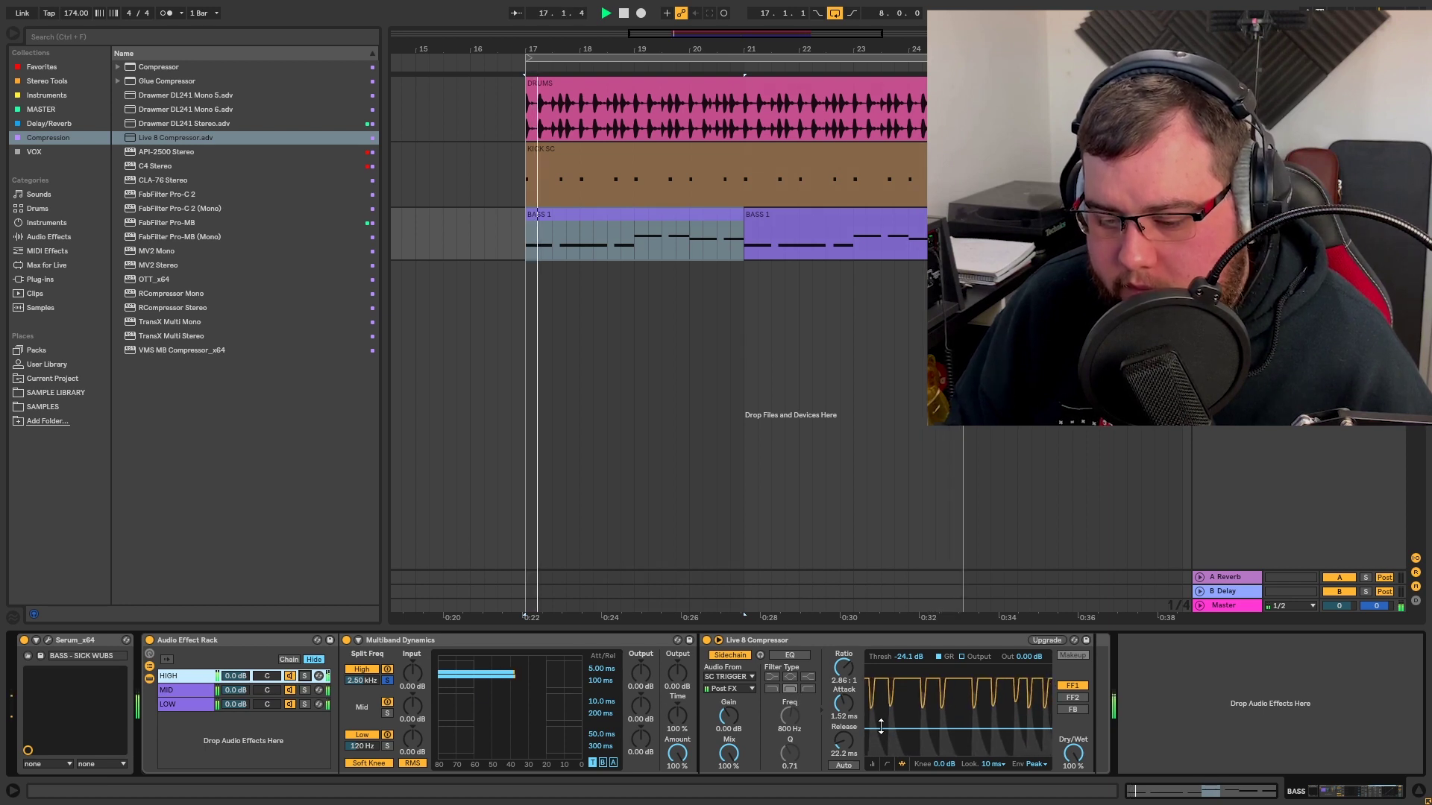
{"action": "left_click_drag", "start_coordinate": [880, 727], "coordinate": [886, 717]}
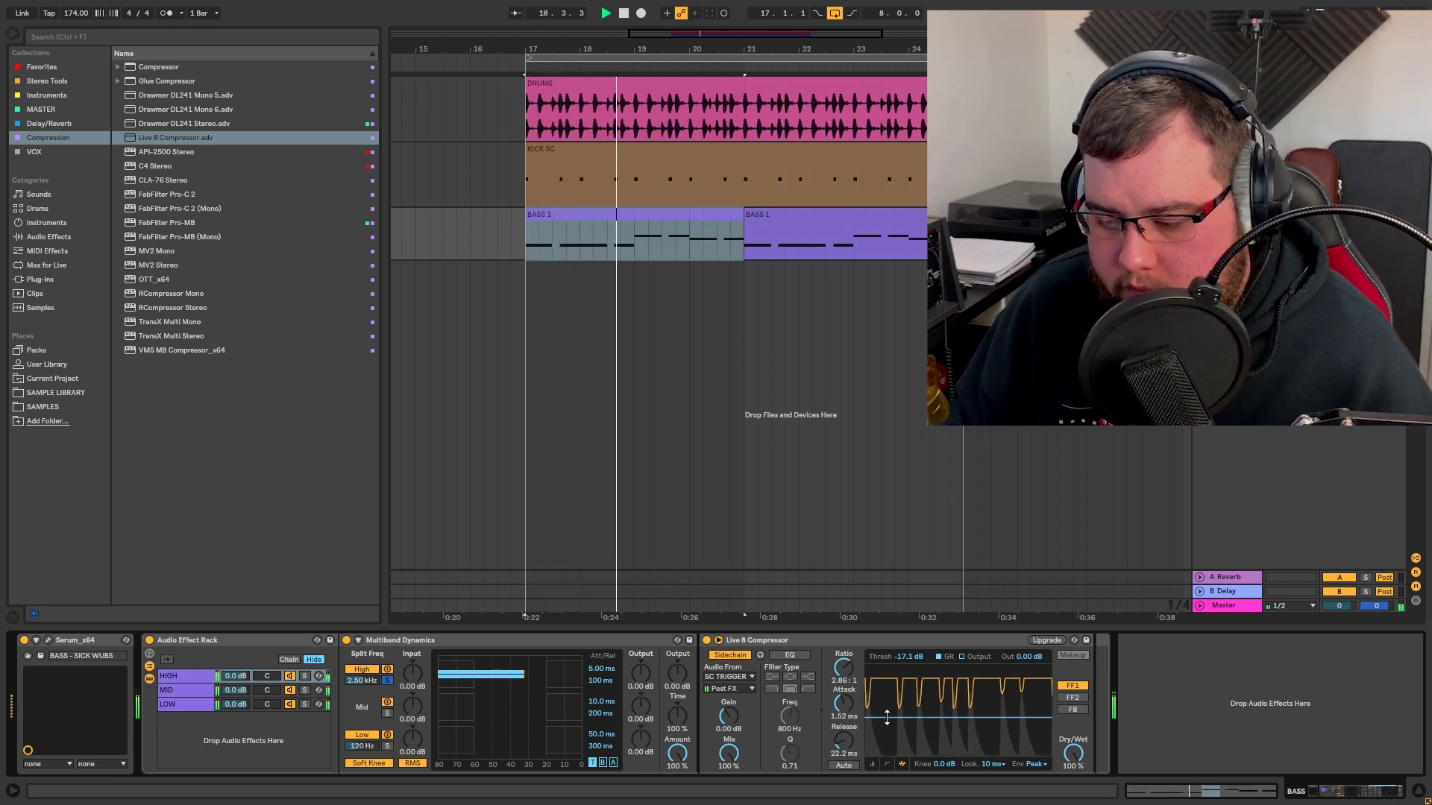
{"action": "left_click_drag", "start_coordinate": [843, 703], "coordinate": [842, 695]}
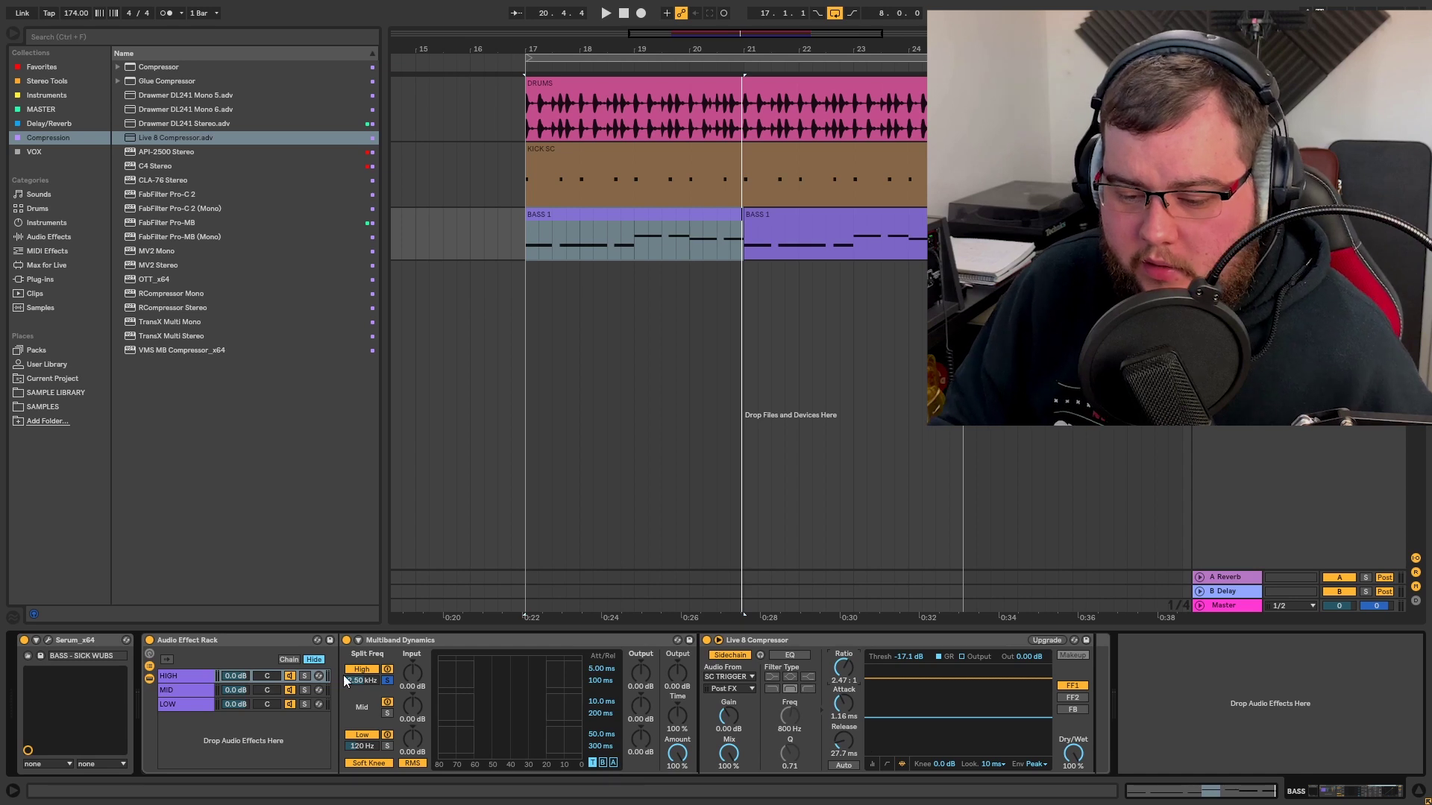
Step: Delete the Live 8 Compressor from the HIGH, MID and LOW chains, keeping Multiband Dynamics in each
{"action": "left_click", "coordinate": [814, 640]}
{"action": "key", "text": "Delete"}
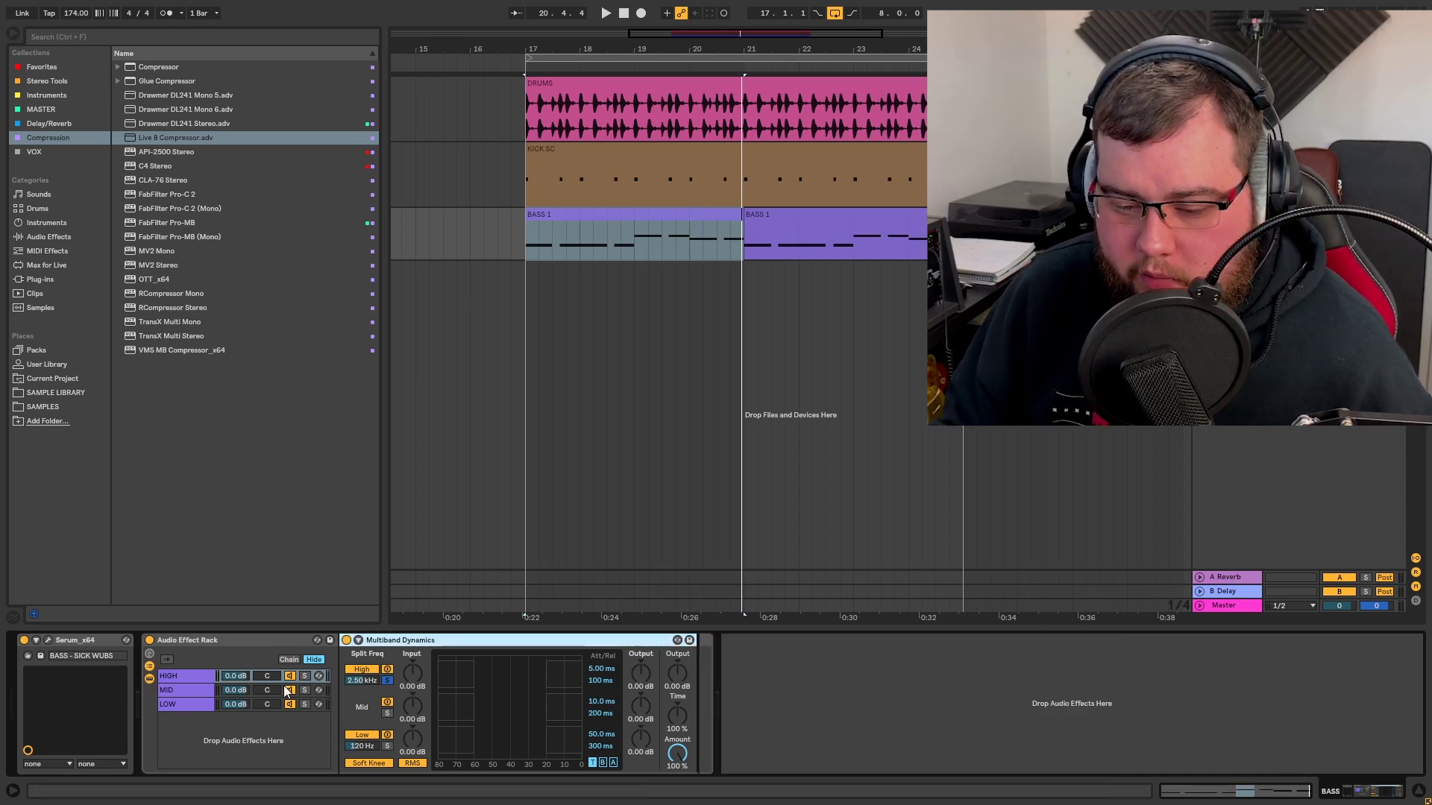
{"action": "left_click", "coordinate": [203, 687]}
{"action": "left_click", "coordinate": [776, 643]}
{"action": "key", "text": "Delete"}
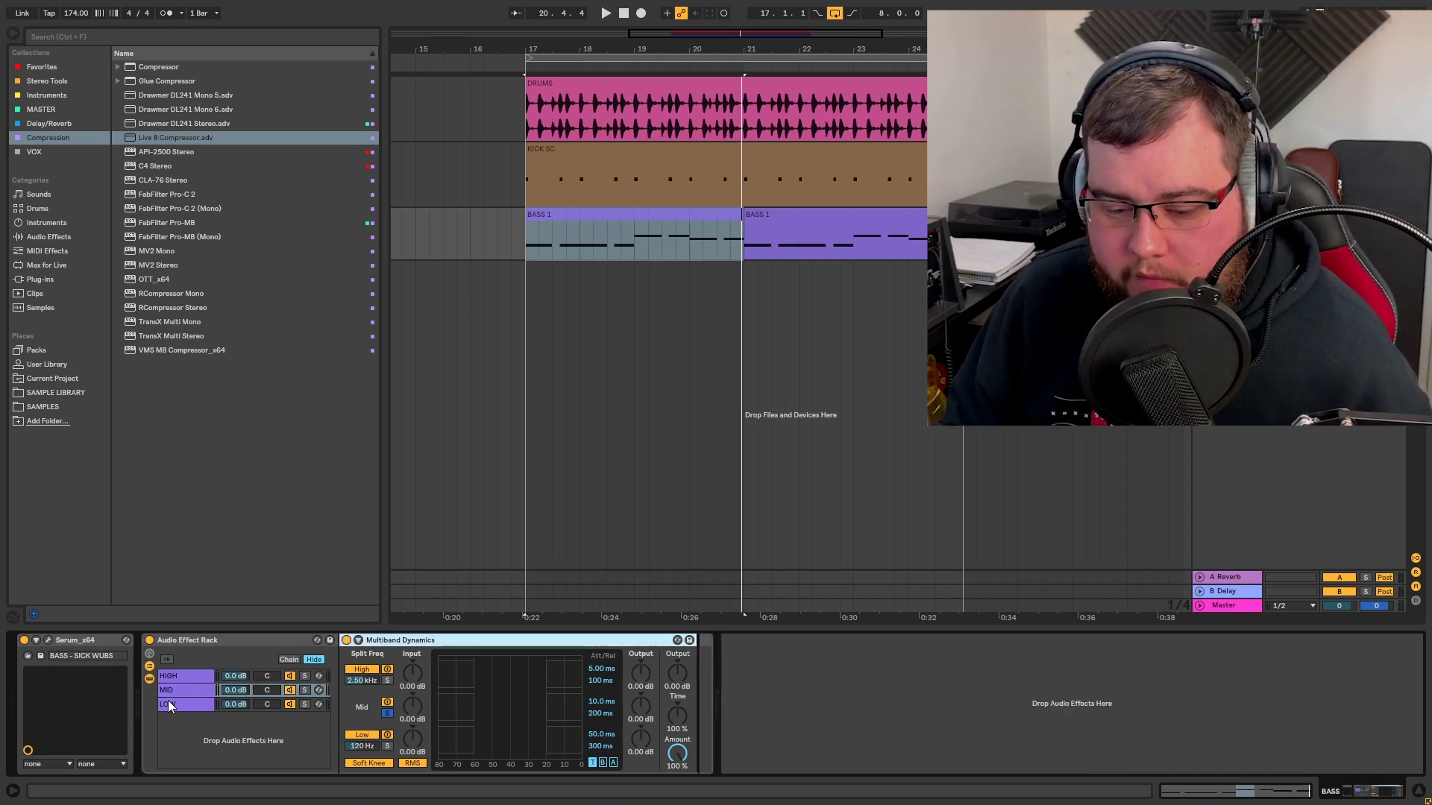
{"action": "left_click", "coordinate": [169, 704]}
{"action": "left_click", "coordinate": [750, 644]}
{"action": "key", "text": "Delete"}
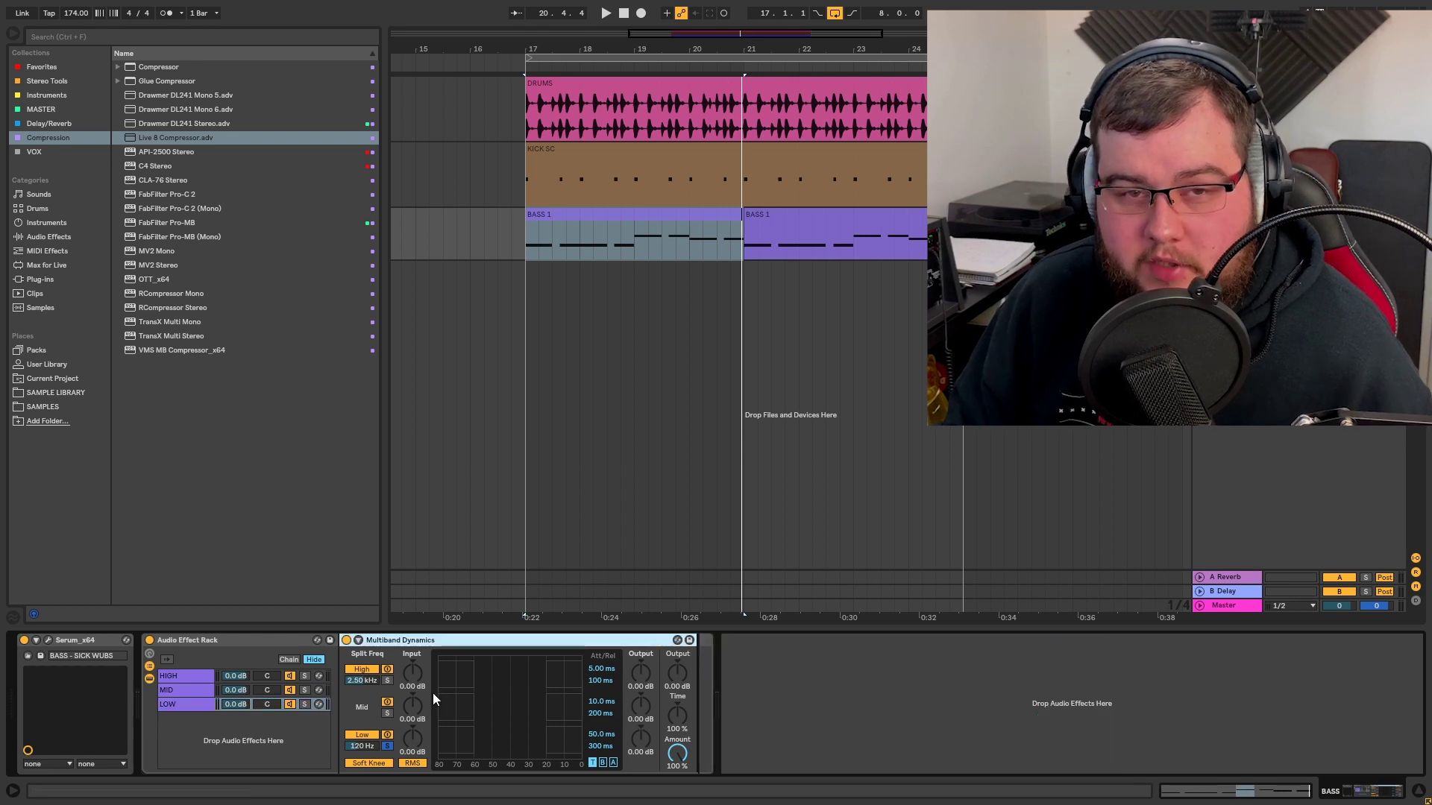
Step: Add a fresh Live 8 Compressor preset after Multiband Dynamics in each of the LOW, MID and HIGH chains
{"action": "left_click", "coordinate": [194, 692]}
{"action": "left_click", "coordinate": [194, 678]}
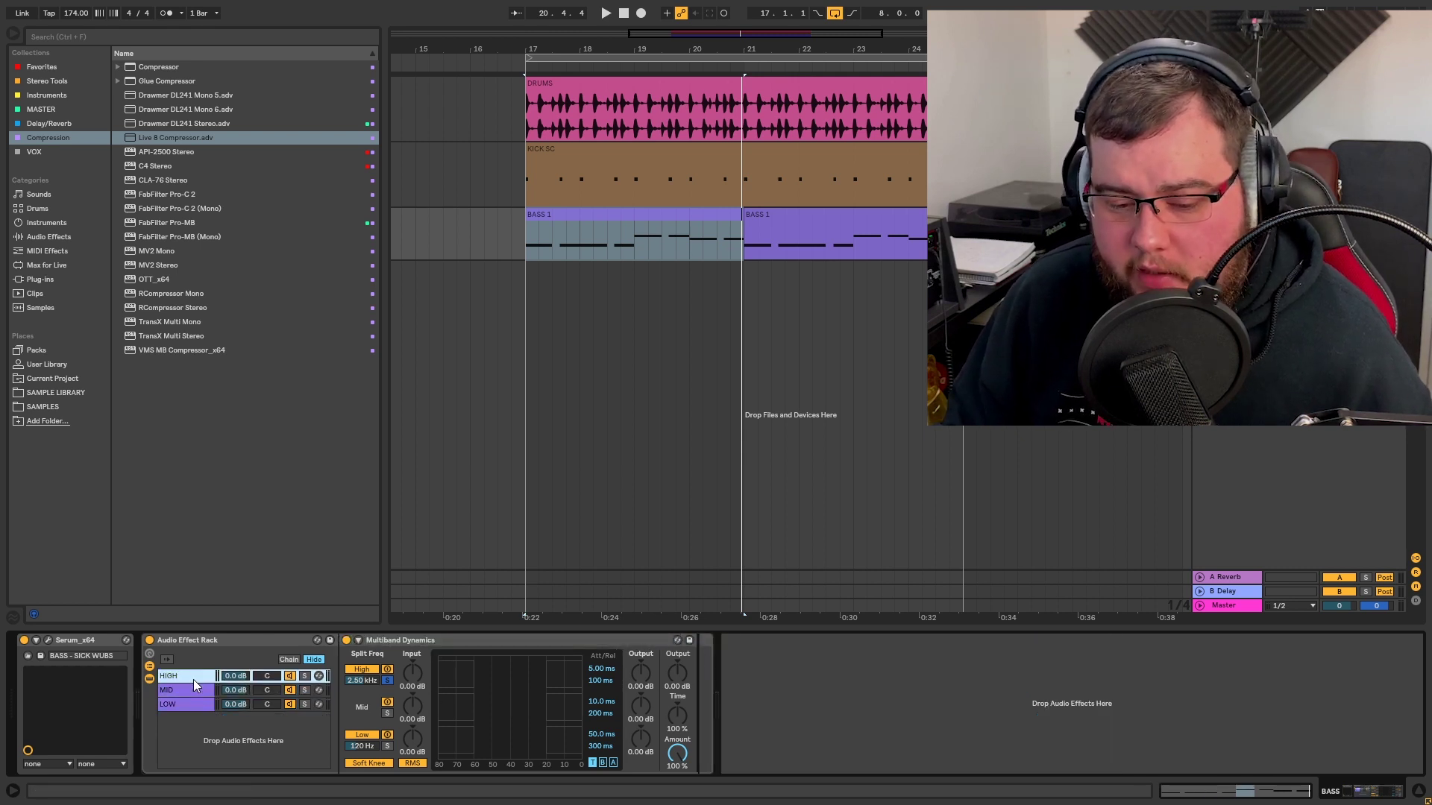
{"action": "left_click", "coordinate": [194, 689]}
{"action": "left_click", "coordinate": [190, 705]}
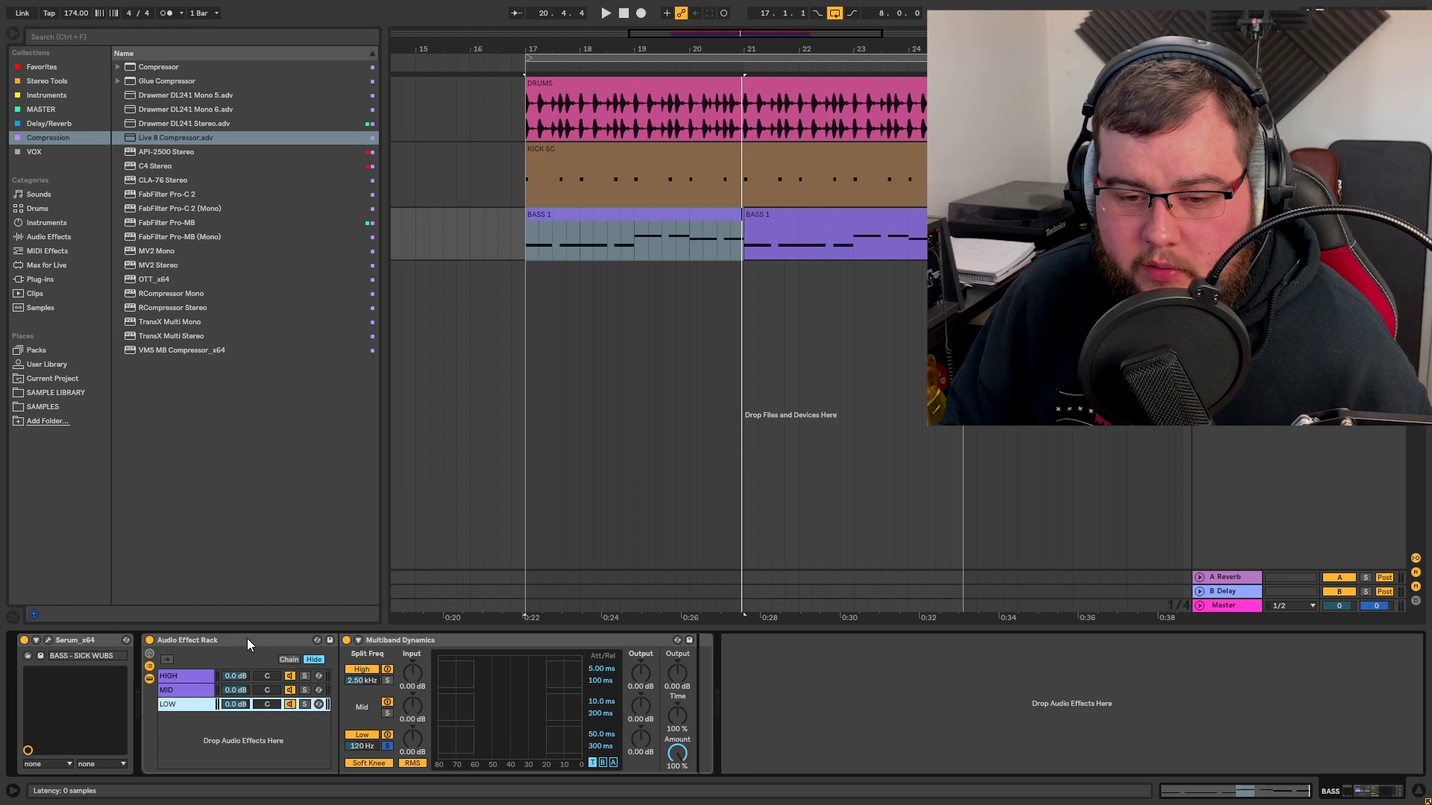
{"action": "left_click_drag", "start_coordinate": [146, 141], "coordinate": [675, 582]}
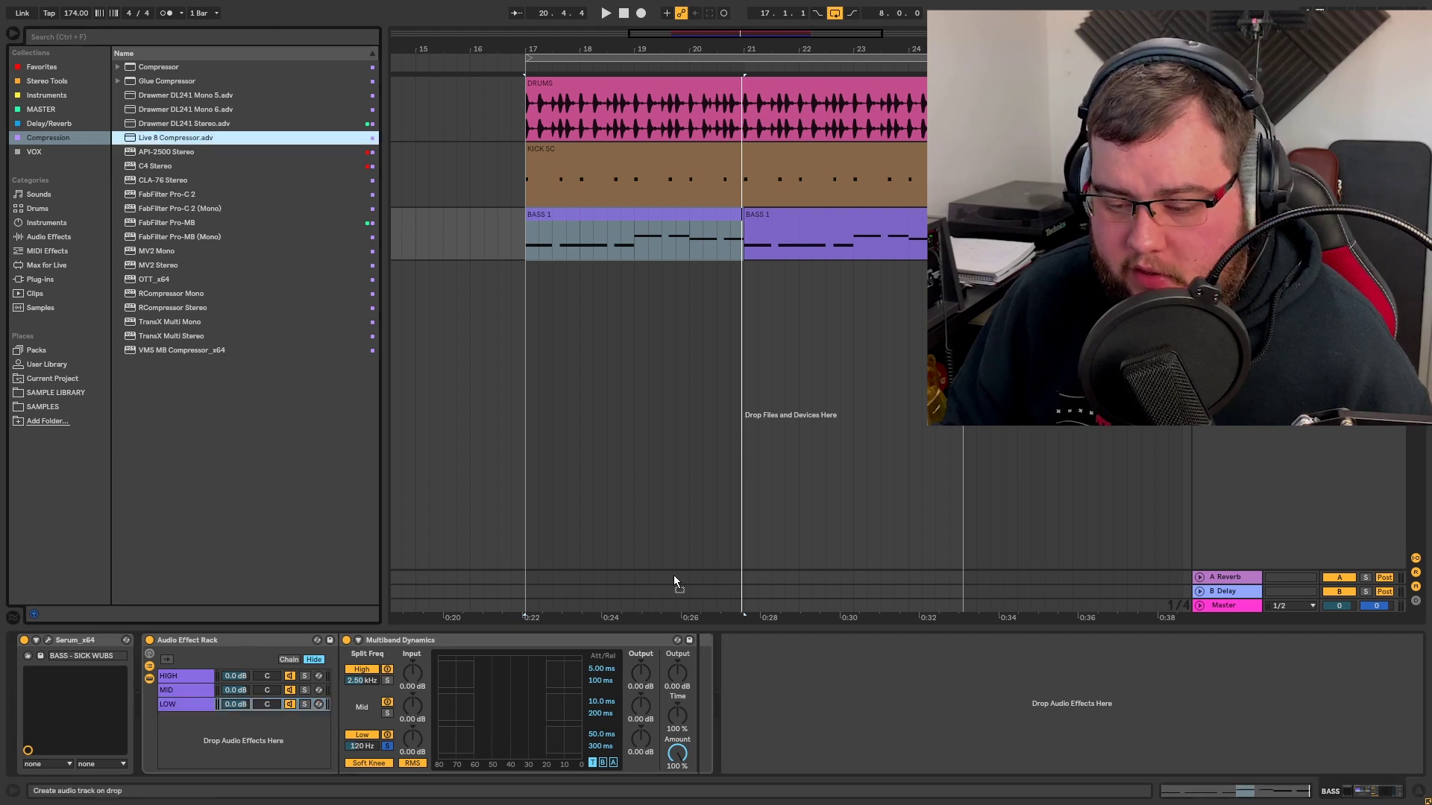
{"action": "left_click_drag", "start_coordinate": [700, 667], "coordinate": [701, 669]}
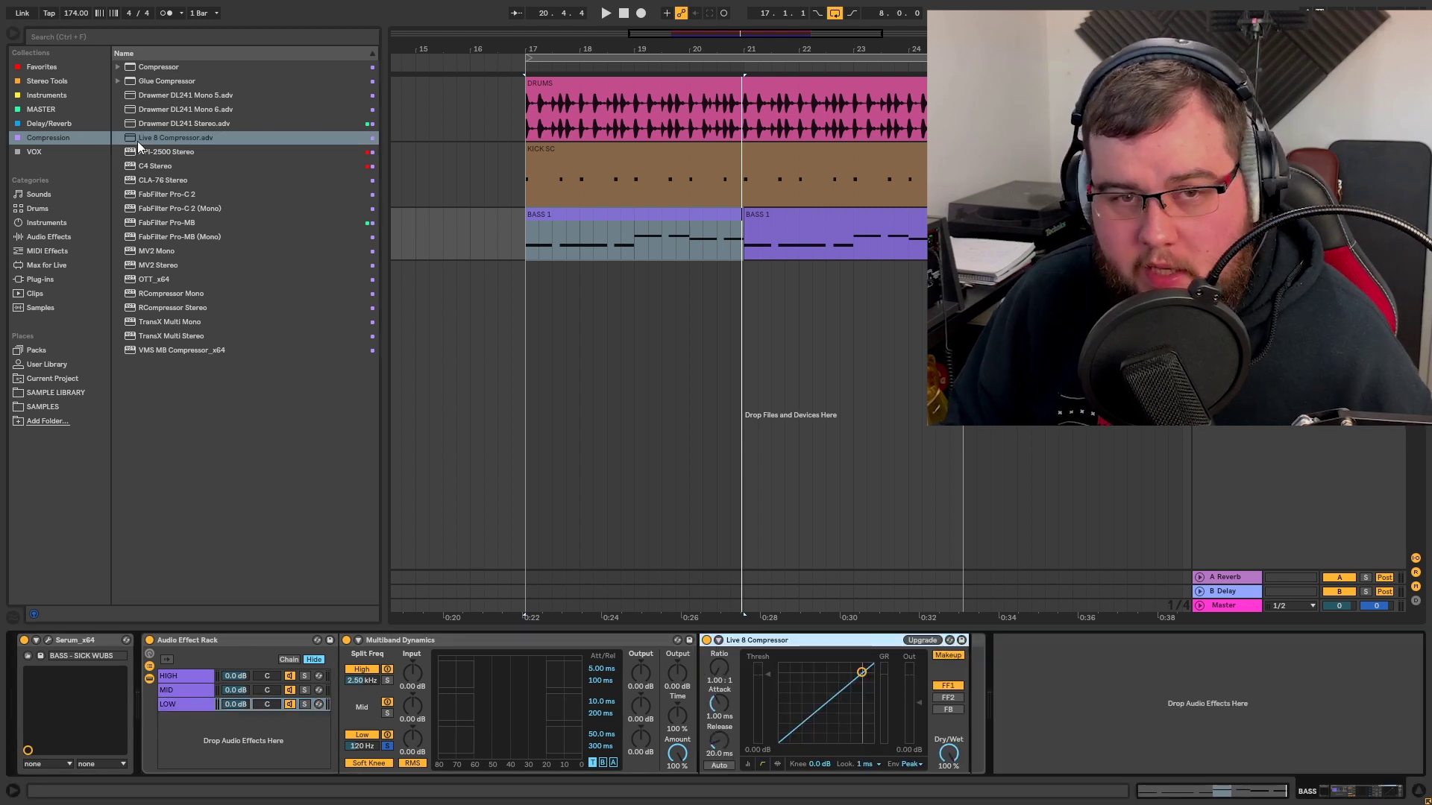
{"action": "key", "text": "ctrl+z"}
{"action": "left_click_drag", "start_coordinate": [173, 143], "coordinate": [517, 480]}
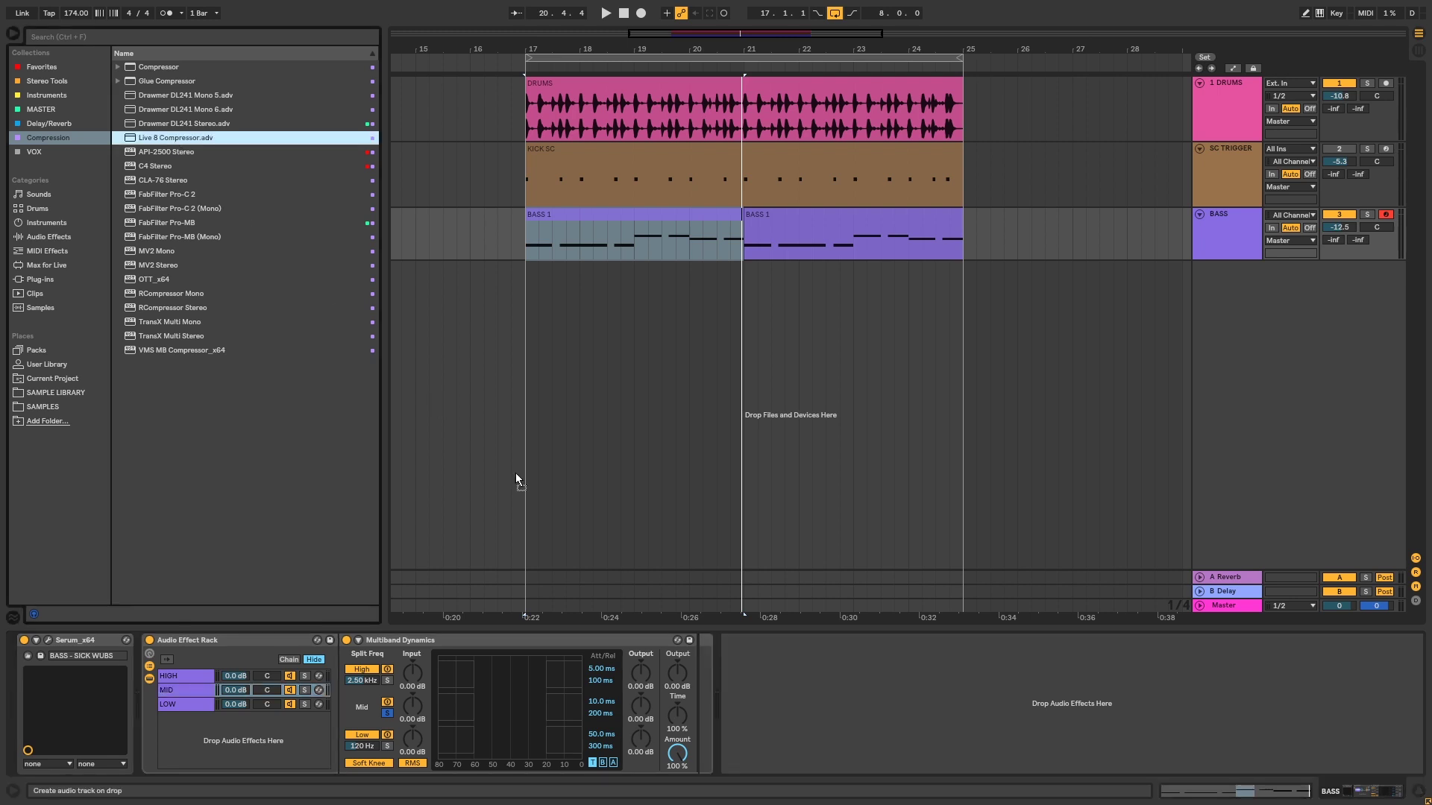
{"action": "left_click_drag", "start_coordinate": [690, 651], "coordinate": [692, 652]}
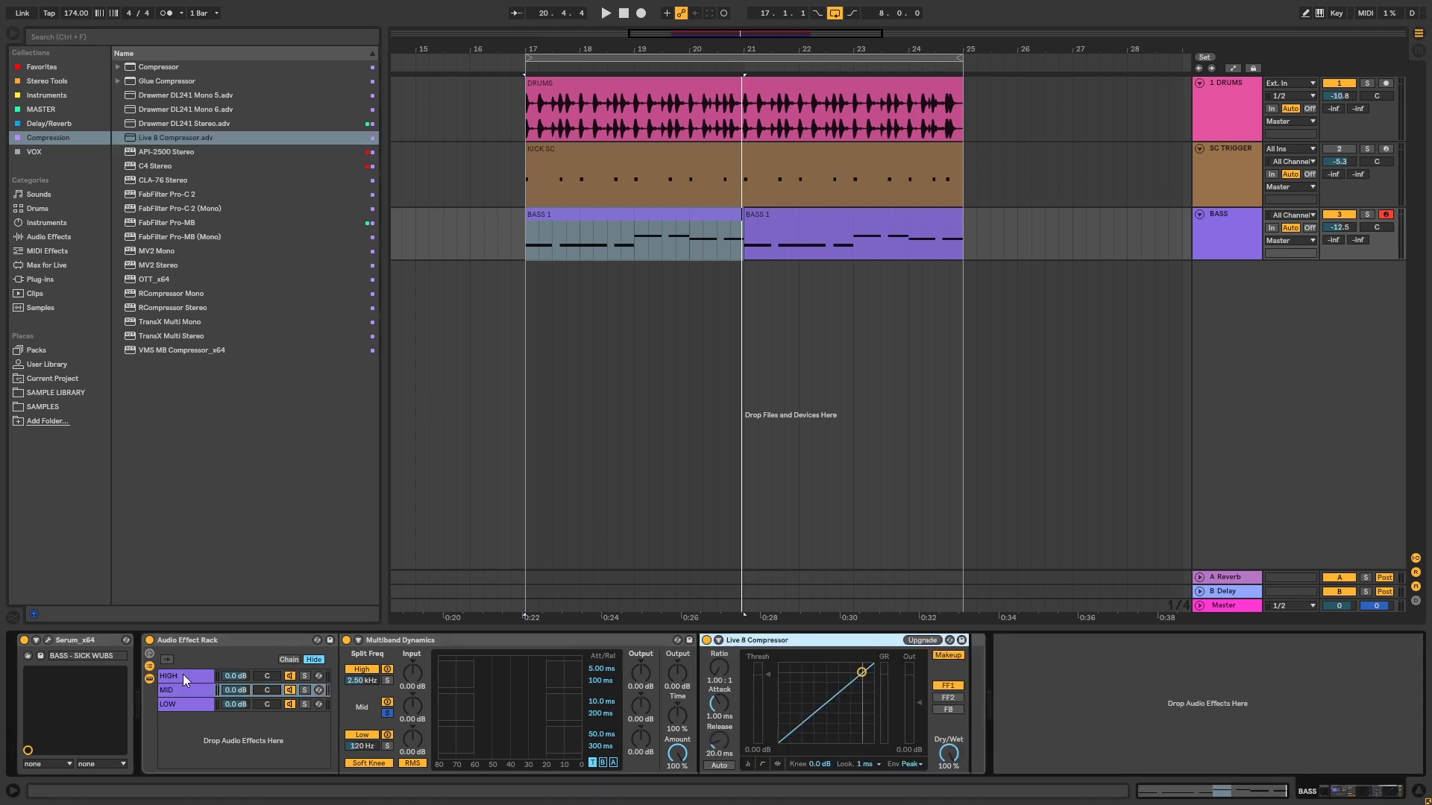
{"action": "key", "text": "ctrl+z"}
{"action": "left_click", "coordinate": [182, 143]}
{"action": "left_click_drag", "start_coordinate": [697, 651], "coordinate": [690, 645]}
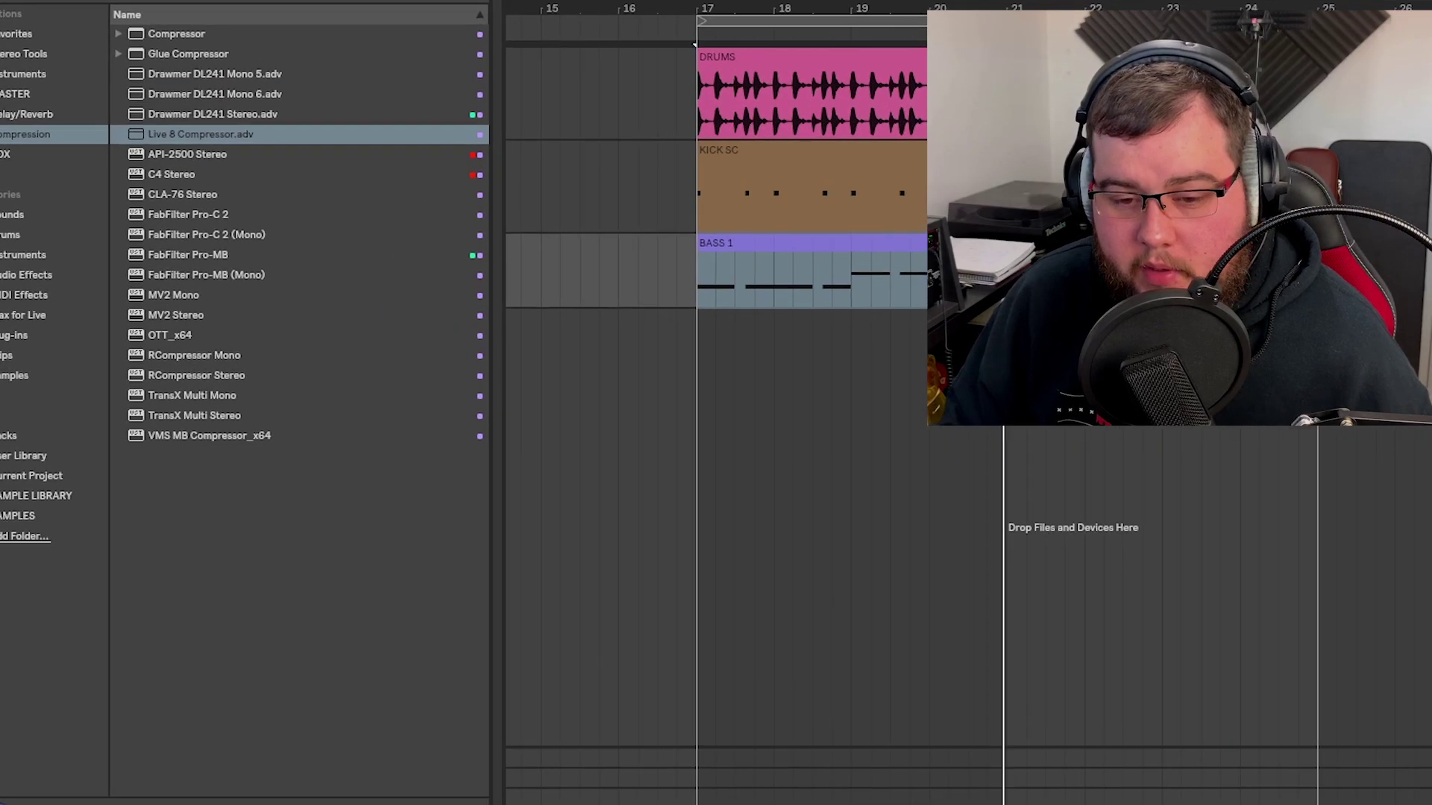
Step: Save the audio effect rack as a User Library preset named Multiband Sidechain Compression Rack
{"action": "left_click", "coordinate": [330, 641]}
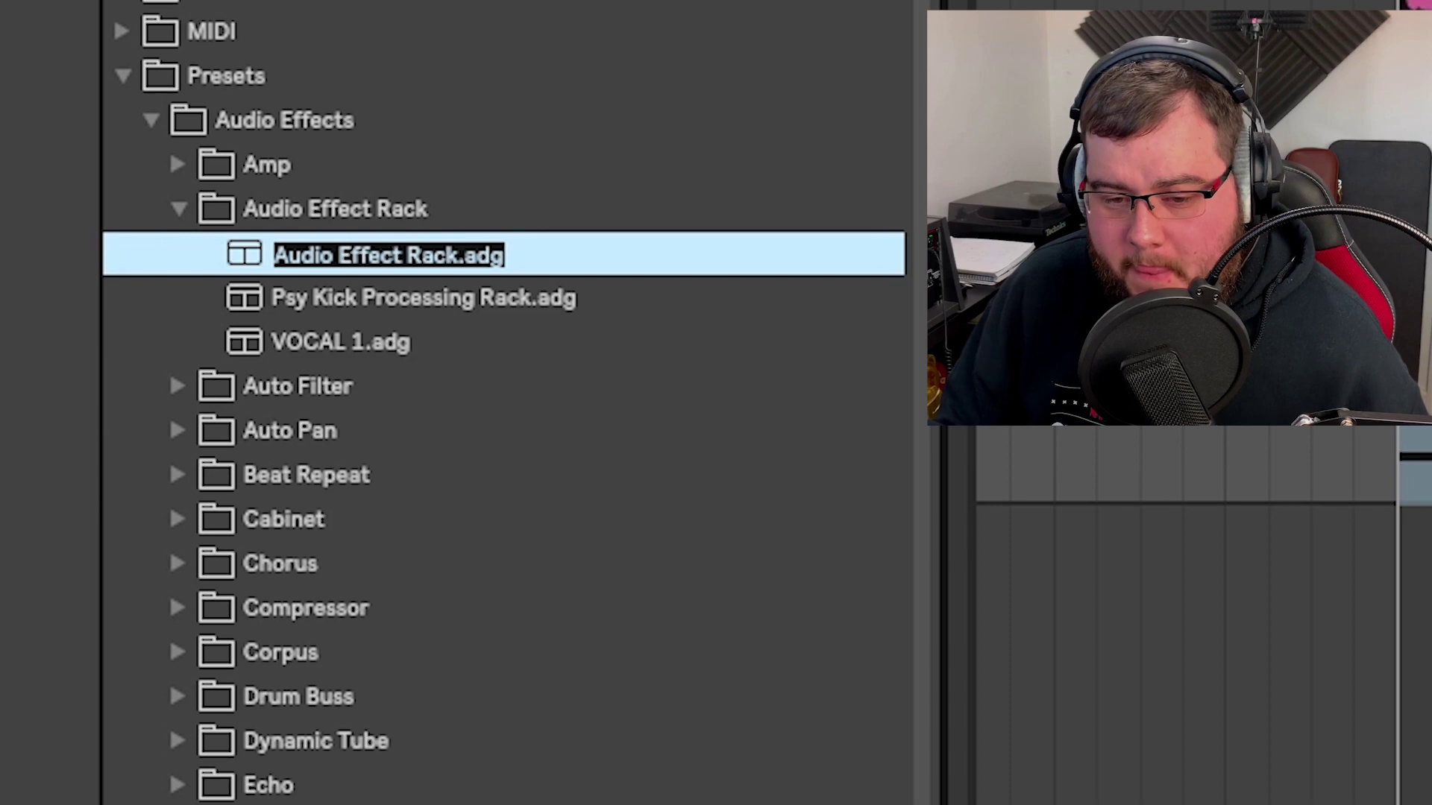
{"action": "type", "text": "Multiband Sidechain"}
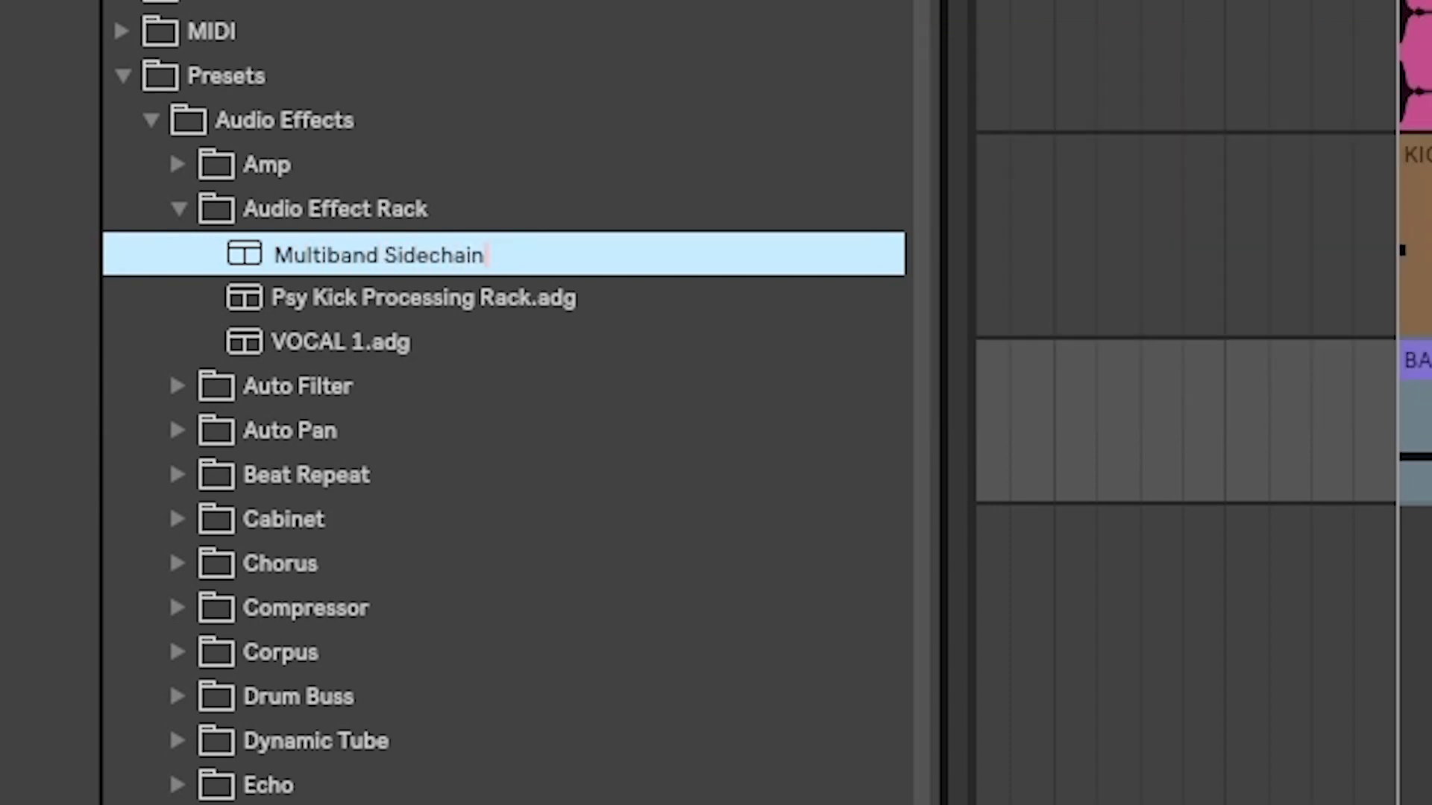
{"action": "type", "text": " Compression Rack"}
{"action": "key", "text": "Return"}
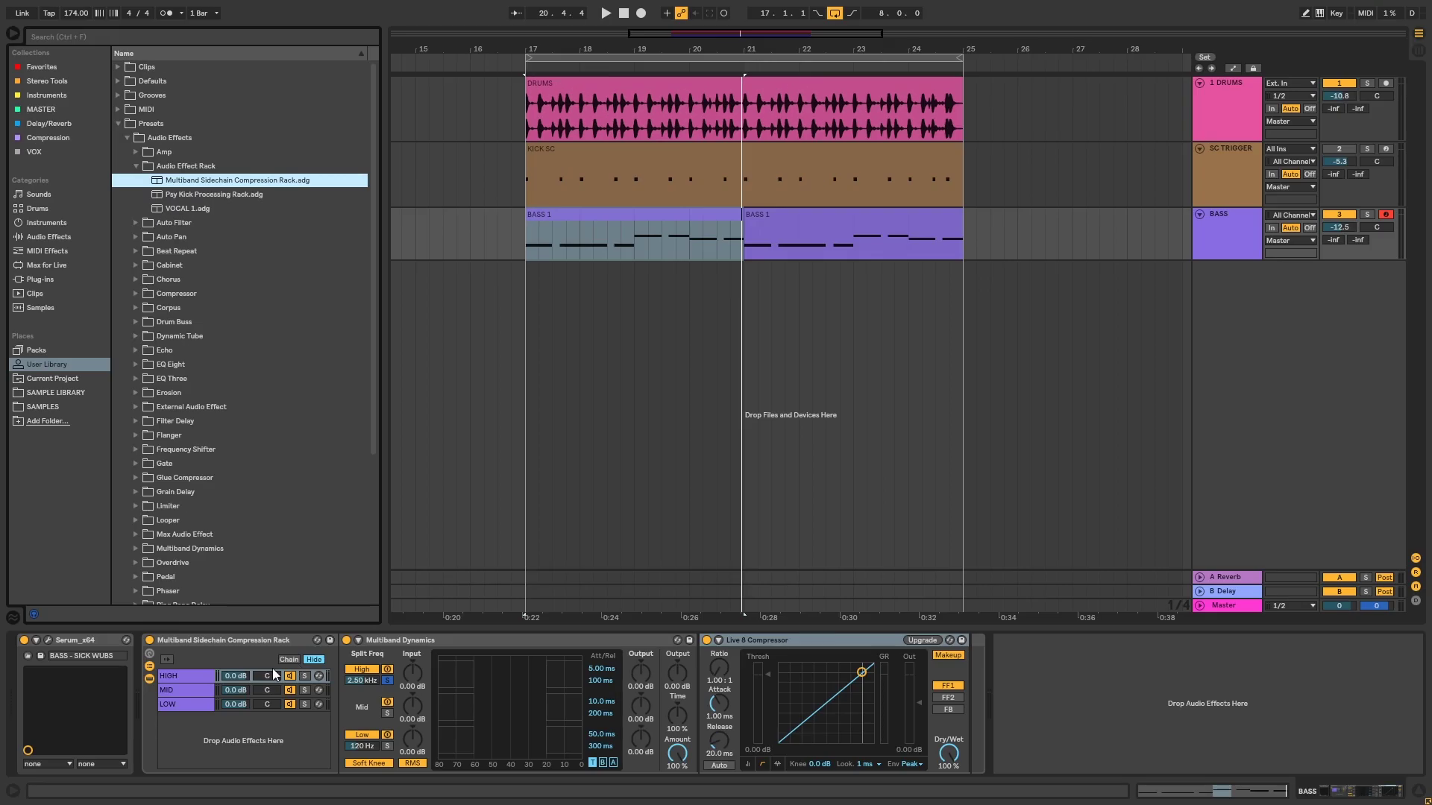
Step: Delete the rack from the BASS track and load the saved Multiband Sidechain Compression Rack preset after Serum
{"action": "left_click", "coordinate": [231, 646]}
{"action": "key", "text": "Delete"}
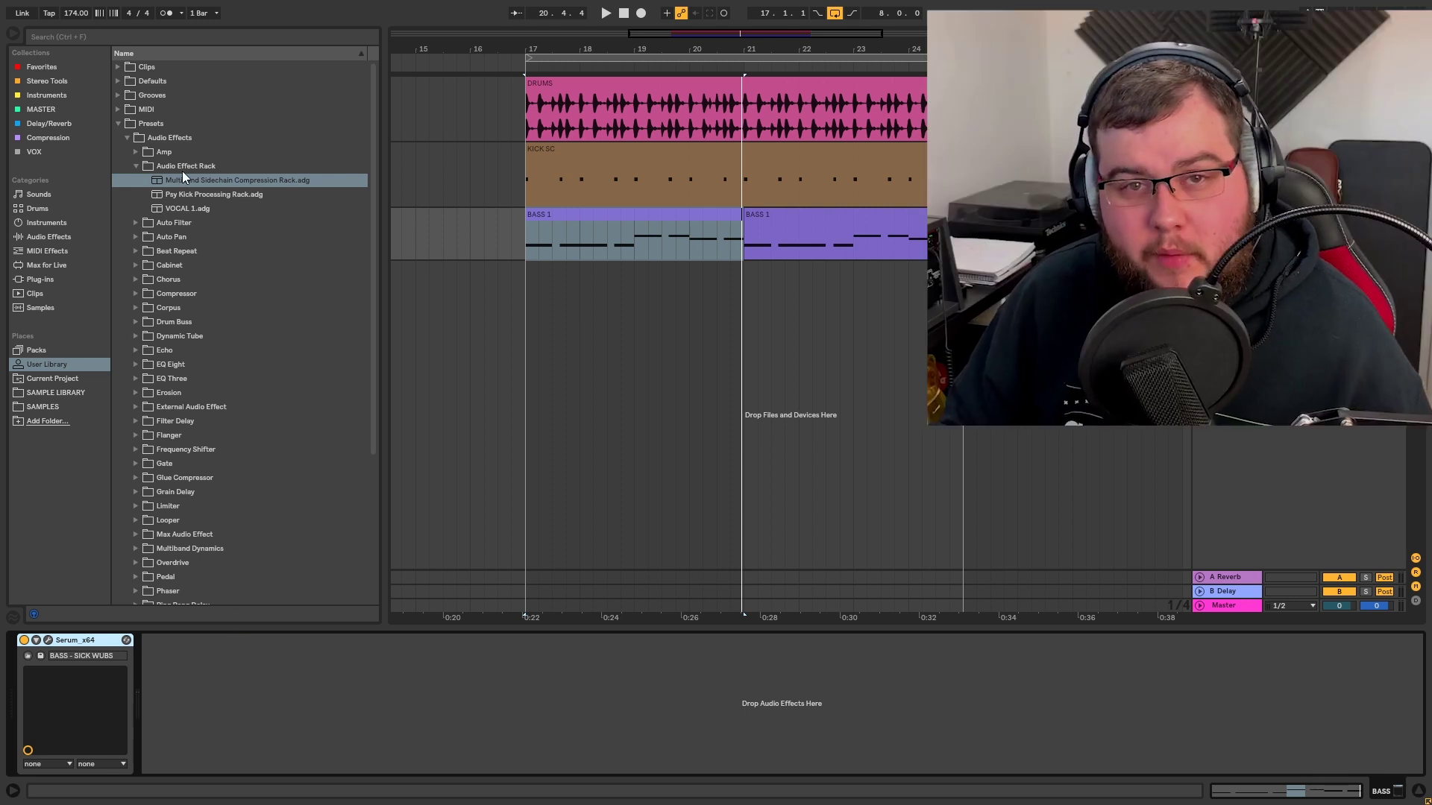
{"action": "left_click_drag", "start_coordinate": [189, 181], "coordinate": [373, 709]}
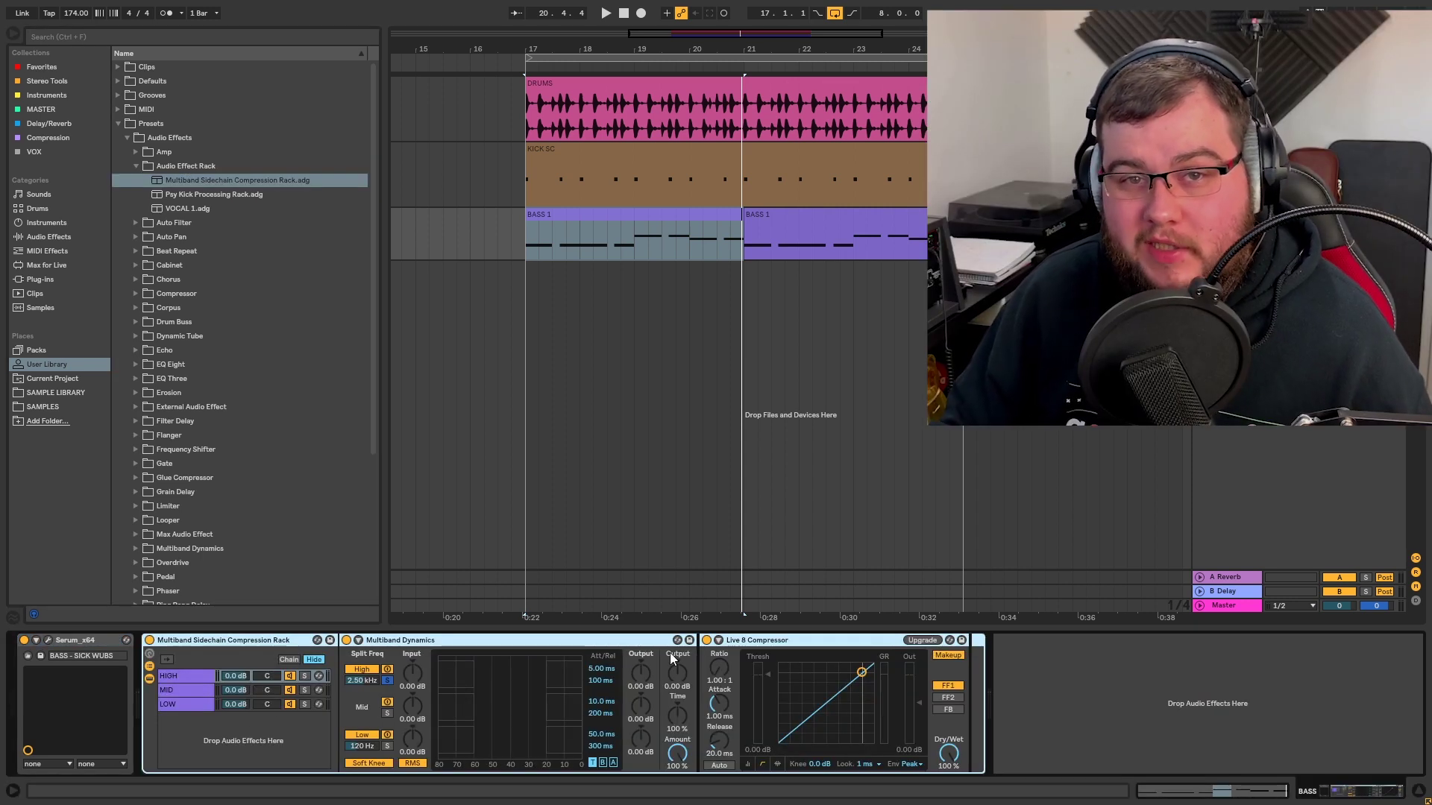